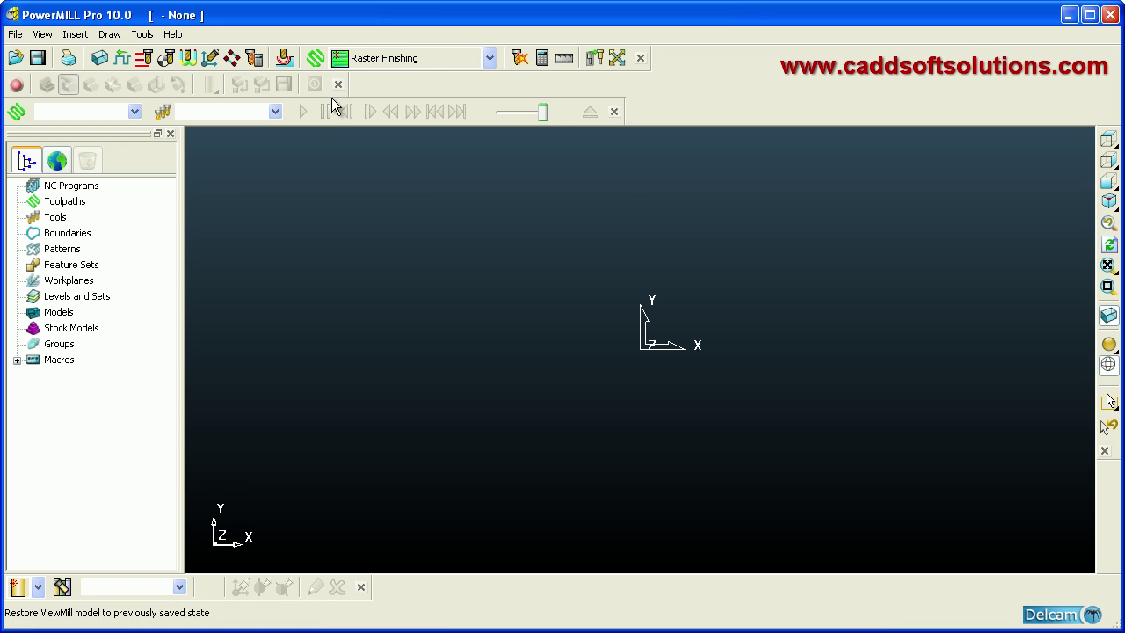
- Look through the File menu commands, then close the menu without choosing one
left_click(14, 35)
mouse_move(172, 34)
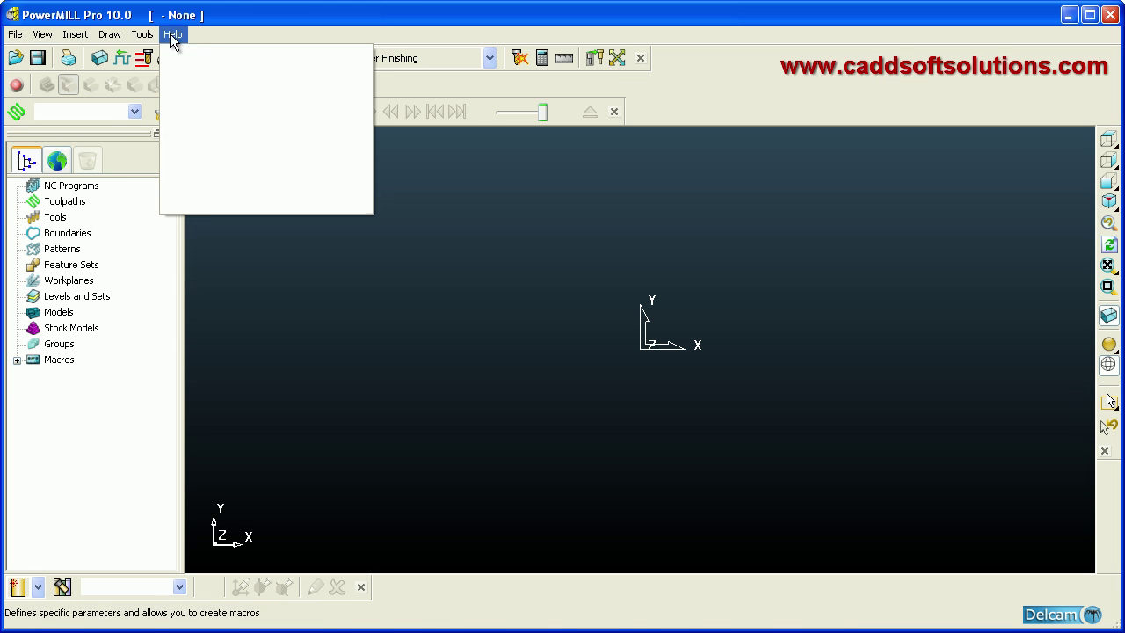
left_click(228, 34)
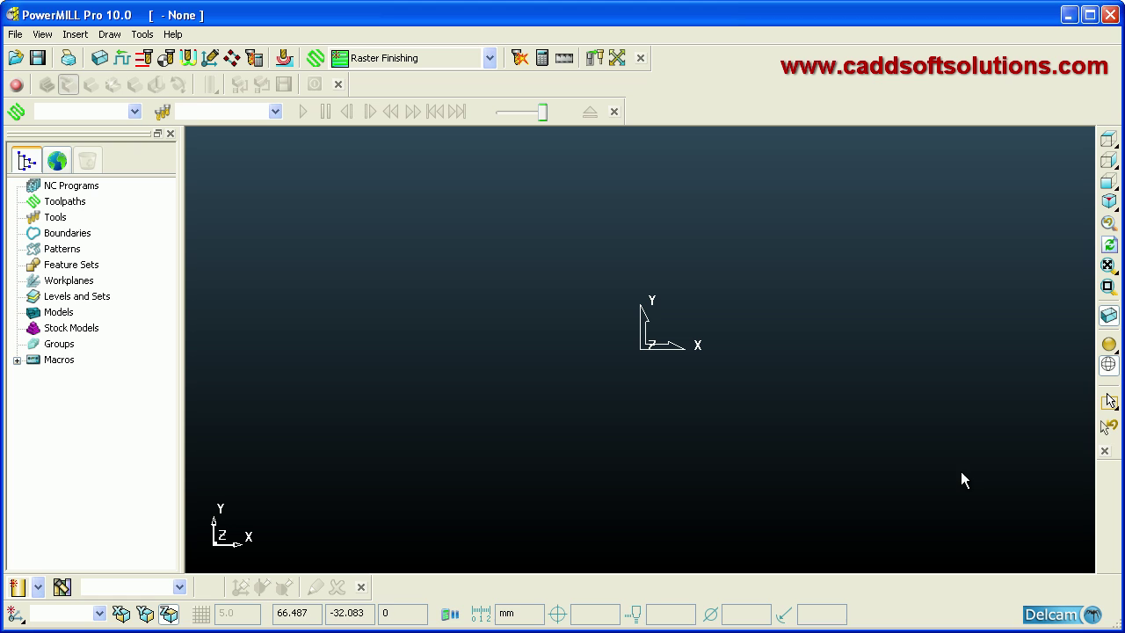
- Import die.dgk from the examples folder as a Delcam model
right_click(54, 314)
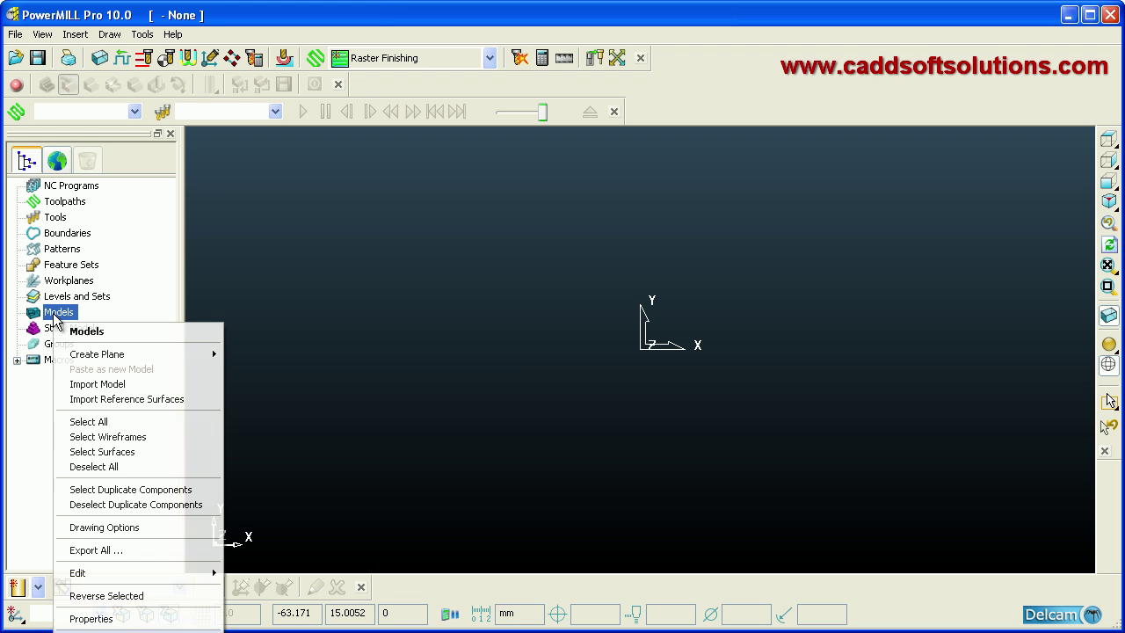
left_click(102, 390)
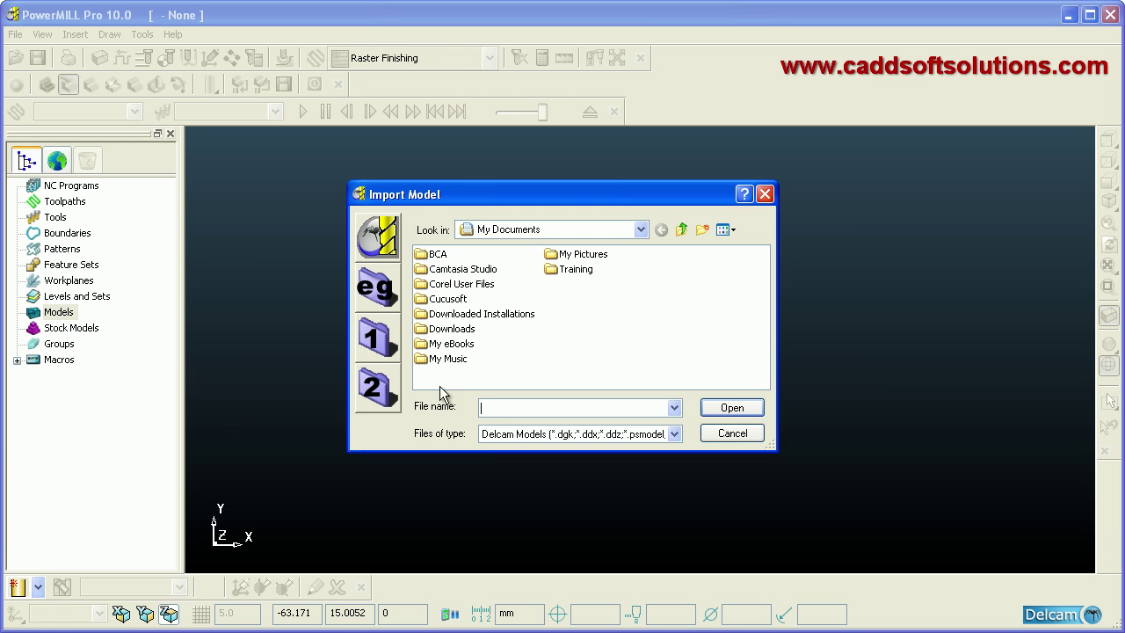
left_click(375, 288)
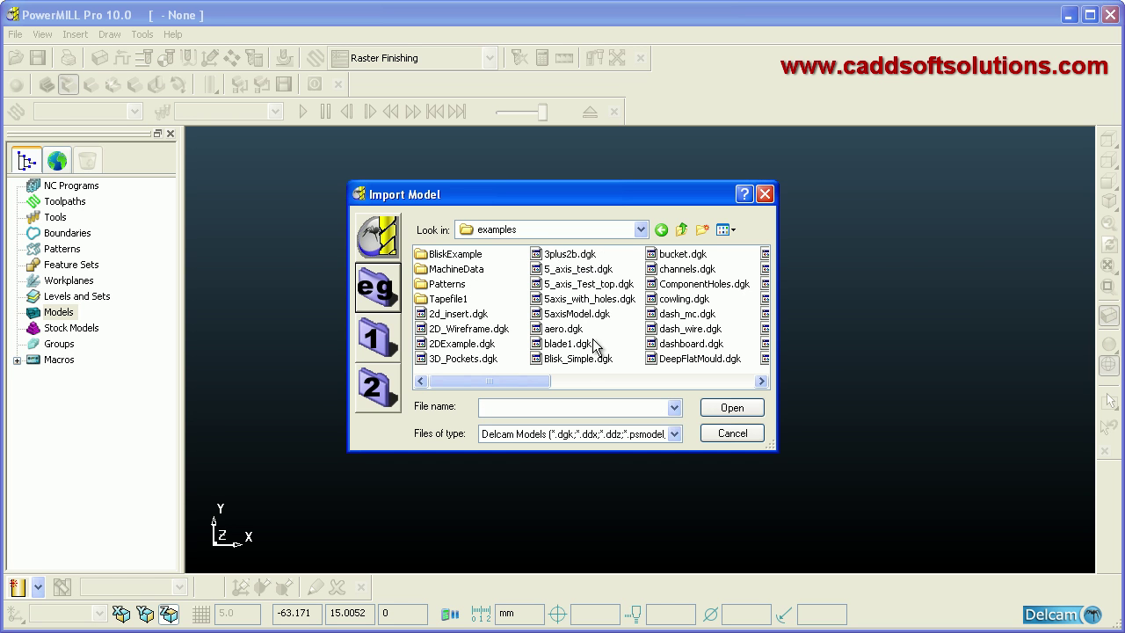
left_click(594, 434)
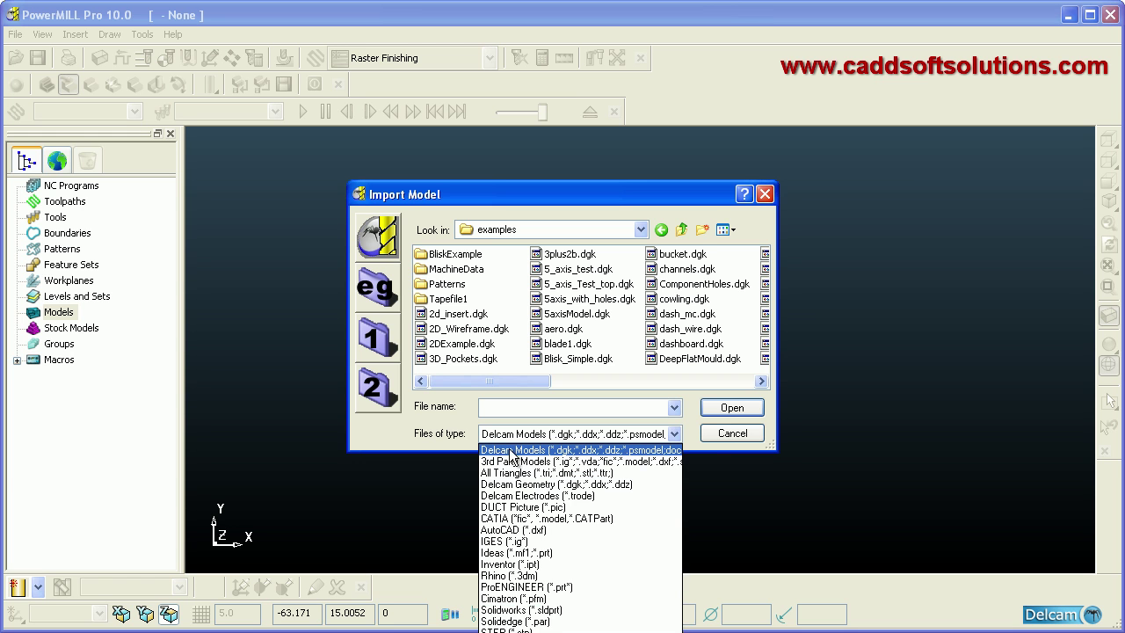
left_click(470, 420)
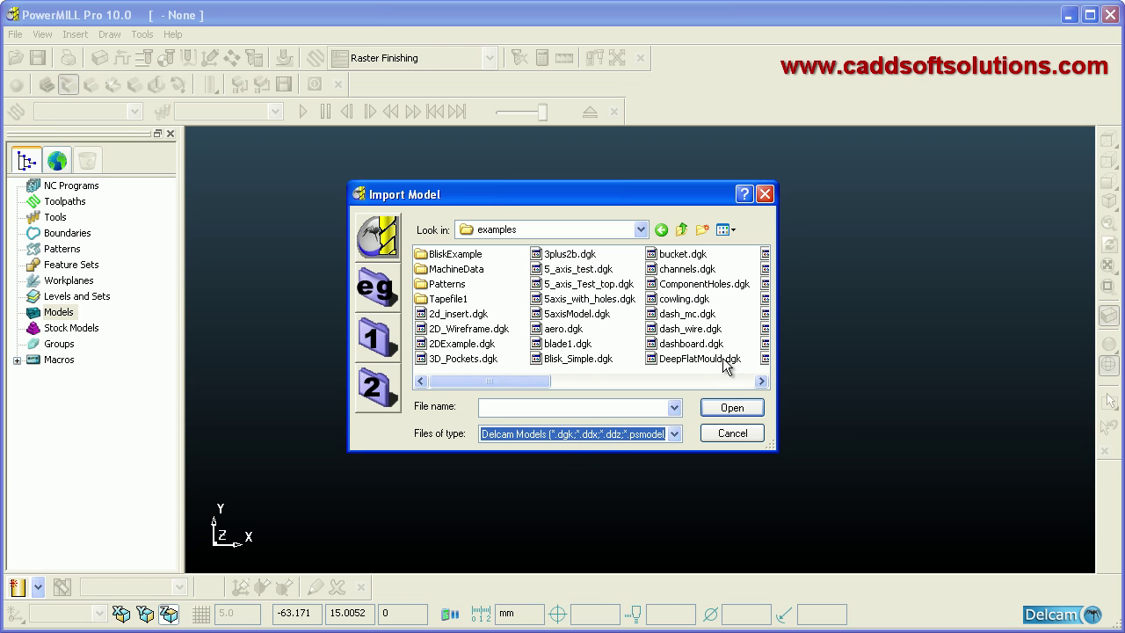
left_click(761, 381)
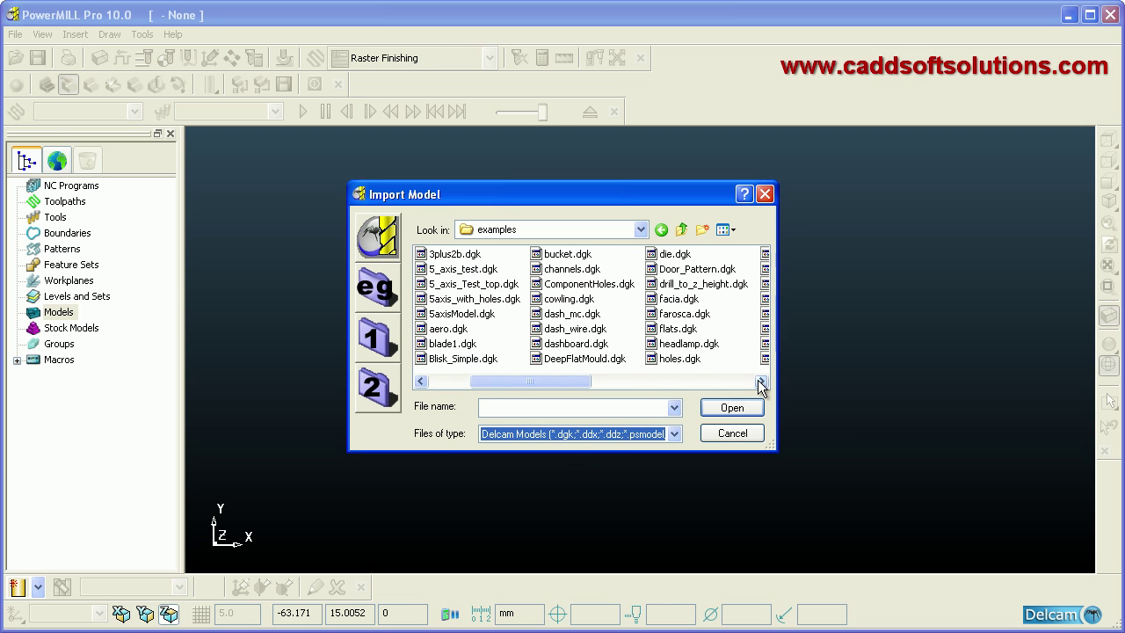
left_click(761, 381)
left_click(761, 381)
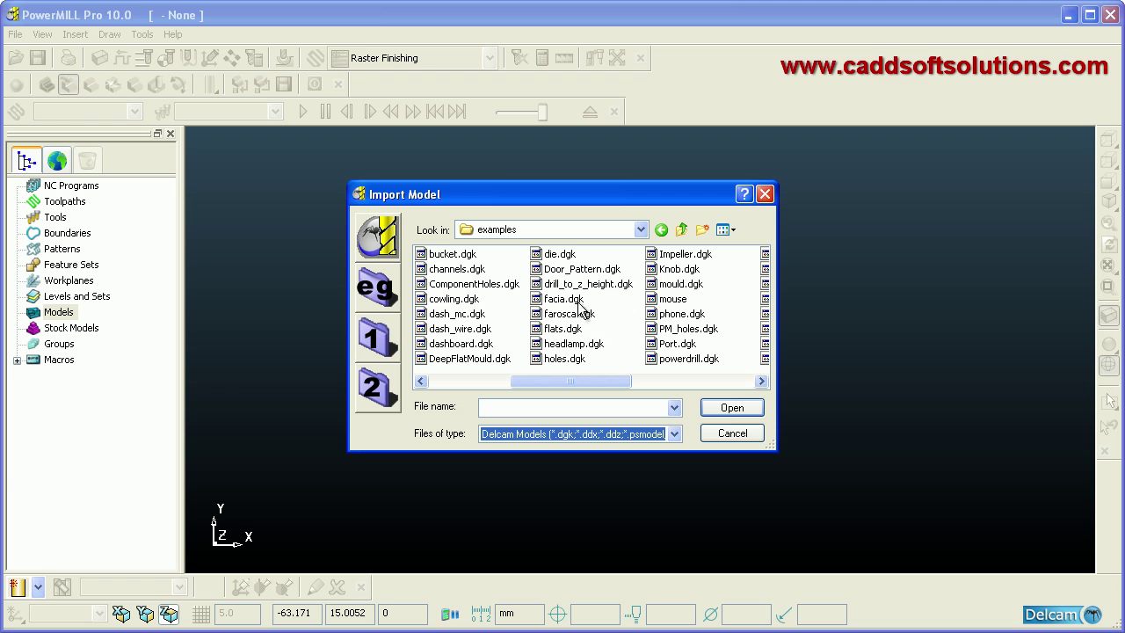
left_click(561, 255)
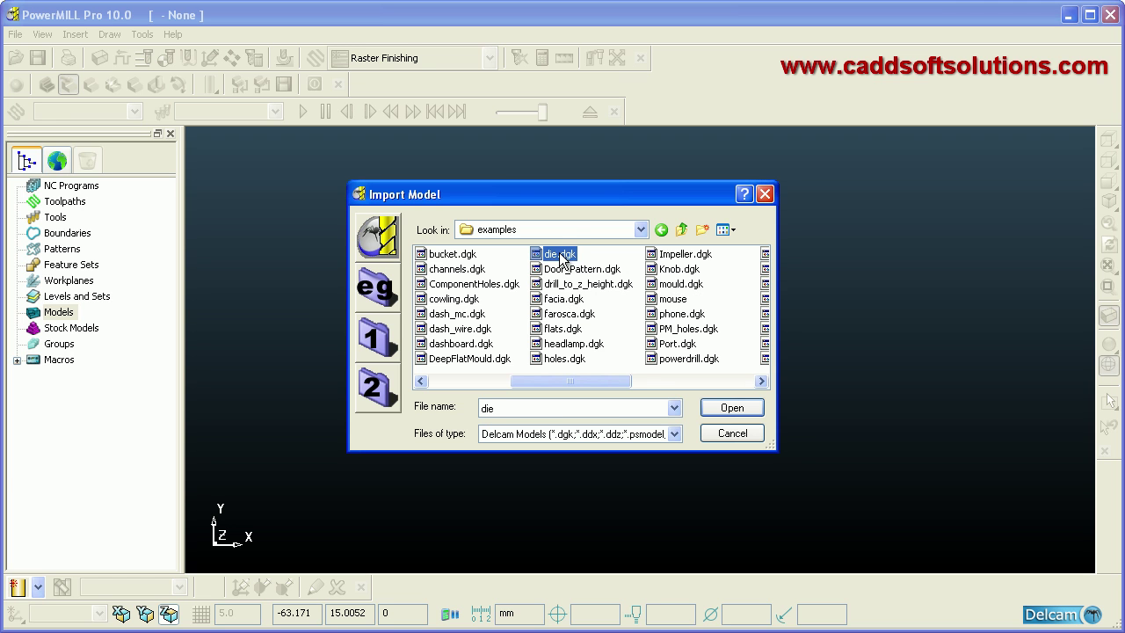
left_click(739, 409)
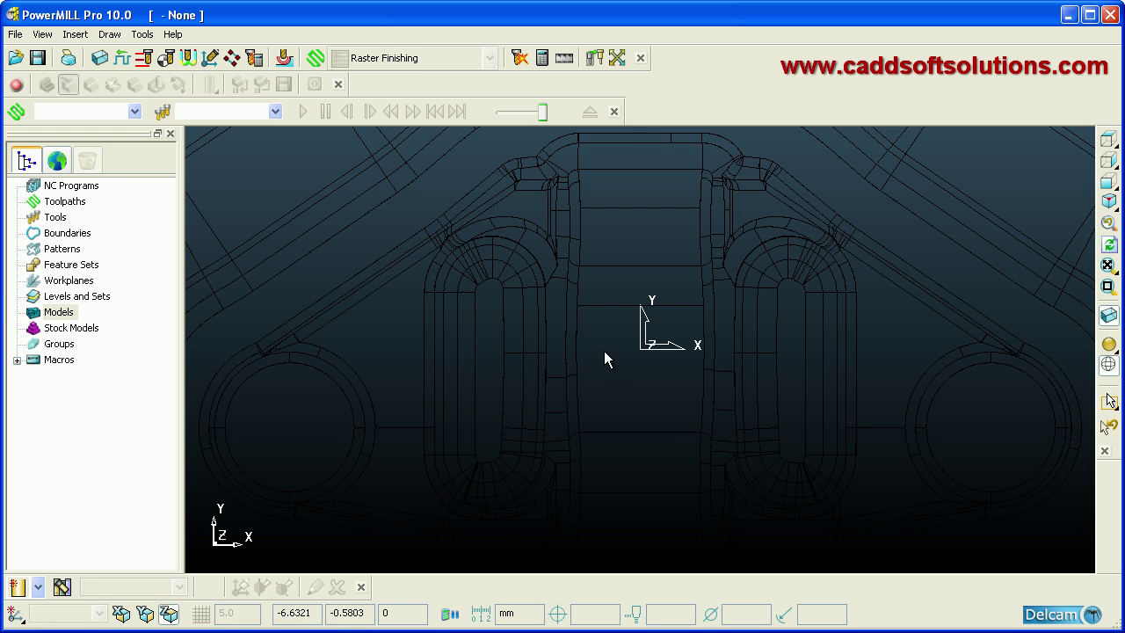
- Plain-shade the die, fit it to the view and orbit it in 3D
left_click(1106, 347)
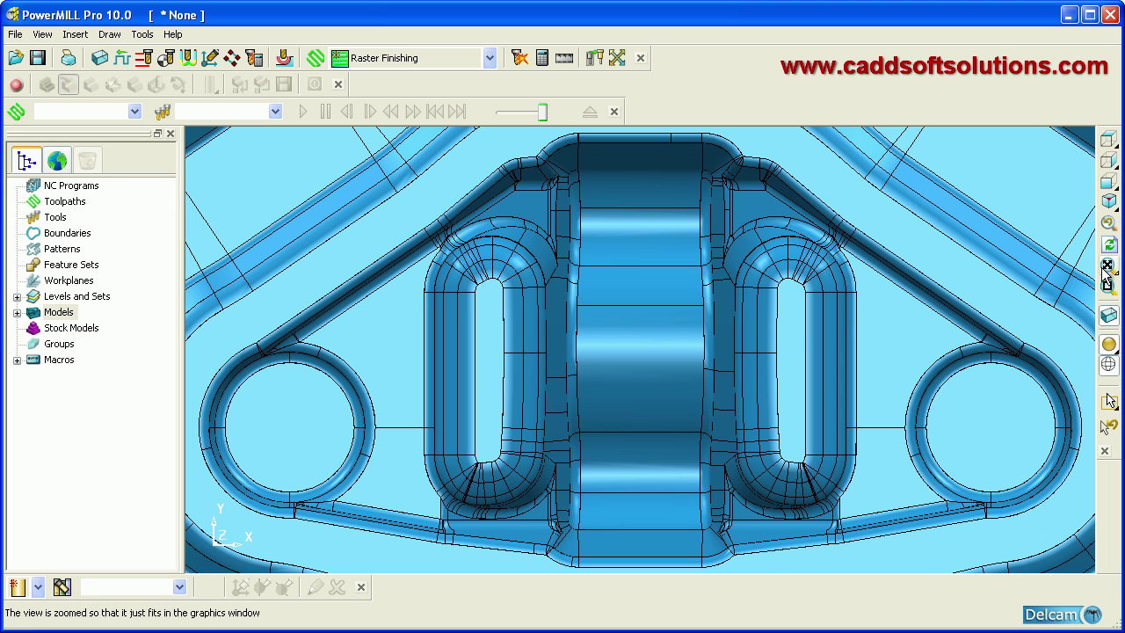
left_click(1106, 272)
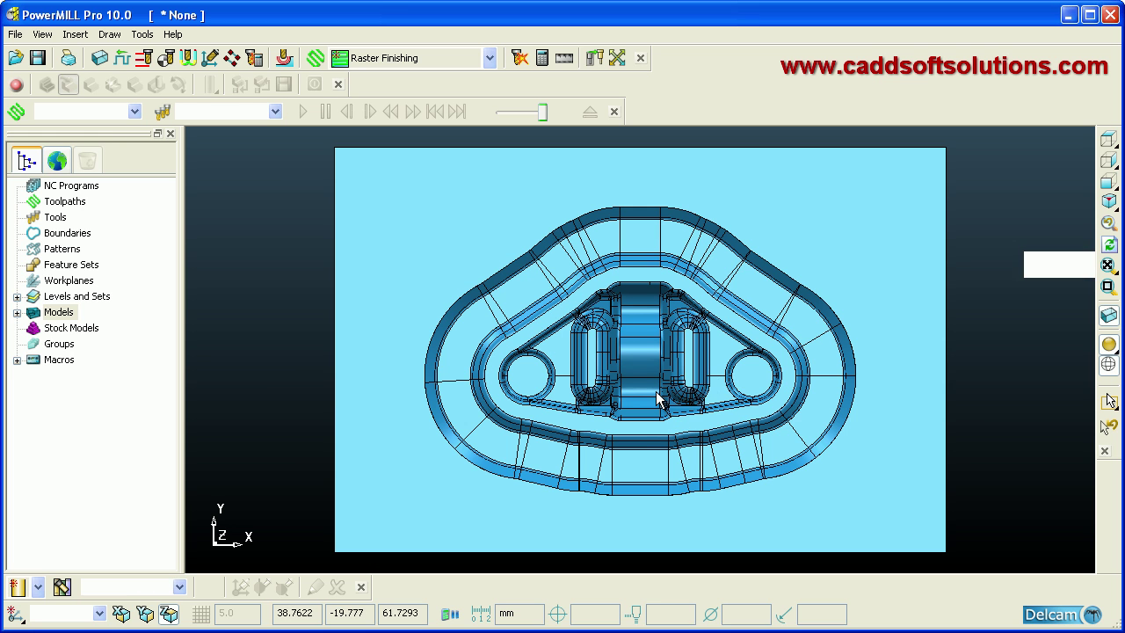
mouse_move(659, 400)
middle_mouse_down()
mouse_move(655, 251)
mouse_move(658, 269)
mouse_move(605, 349)
mouse_move(668, 401)
mouse_move(658, 391)
middle_mouse_up()
middle_click_drag(646, 322, 786, 305)
- Check the block from top, bottom, right, left and isometric views
left_click(1109, 139)
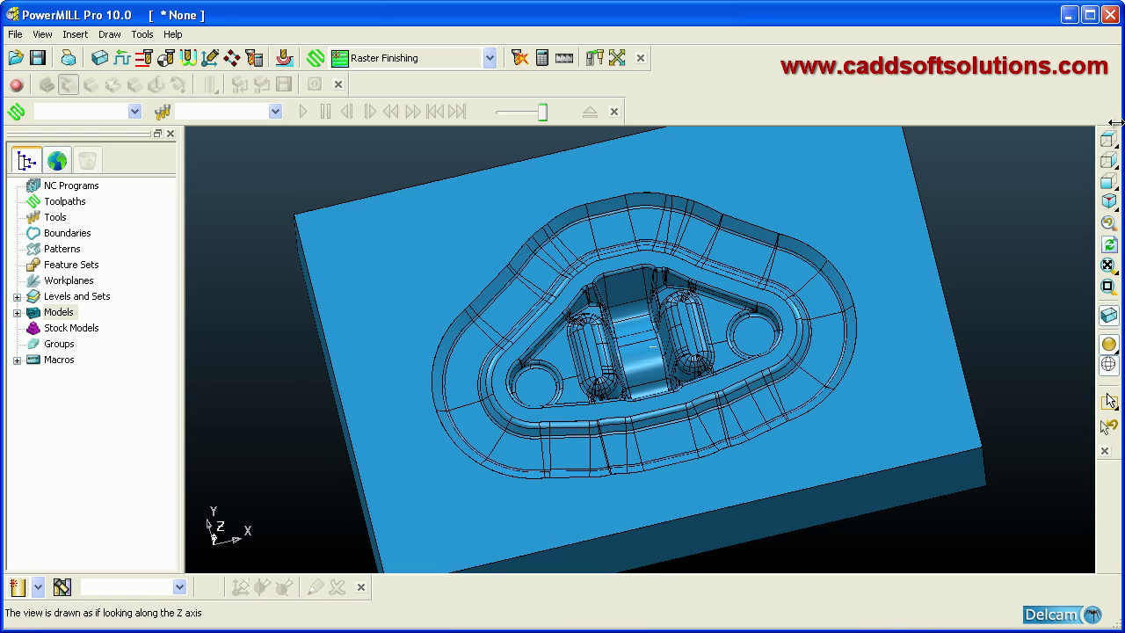
left_click(1109, 140)
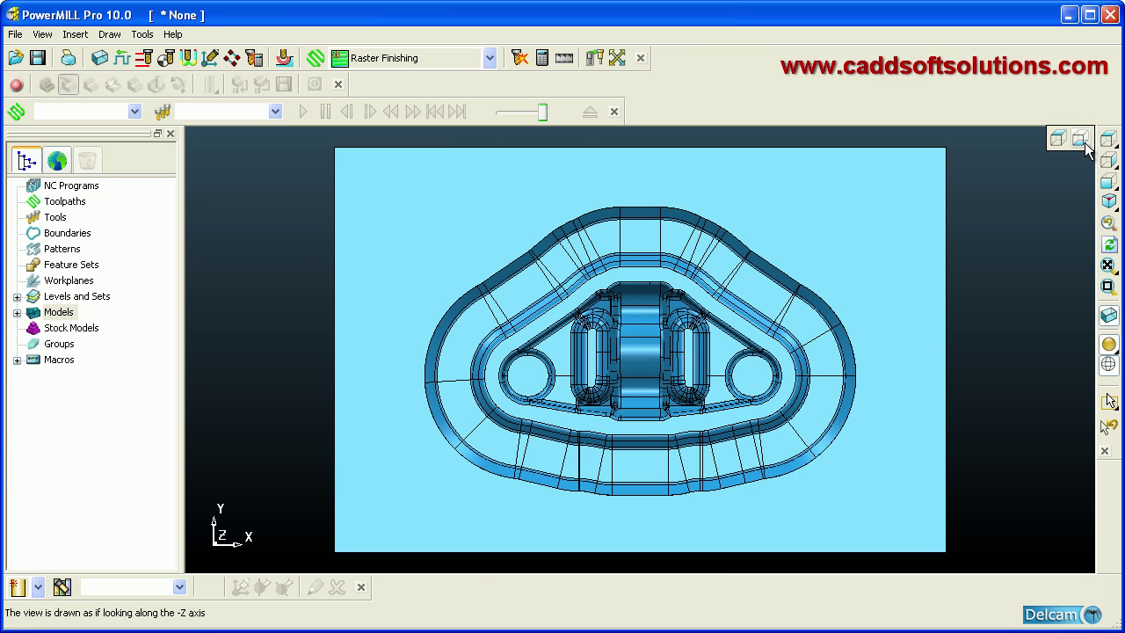
left_click(1110, 161)
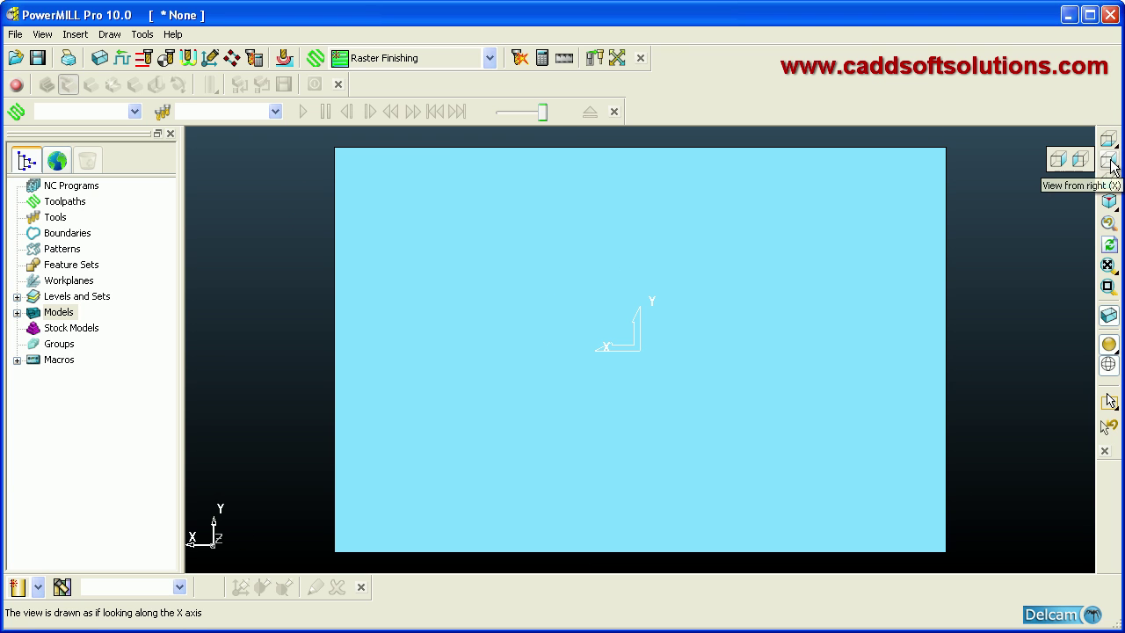
left_click(1111, 165)
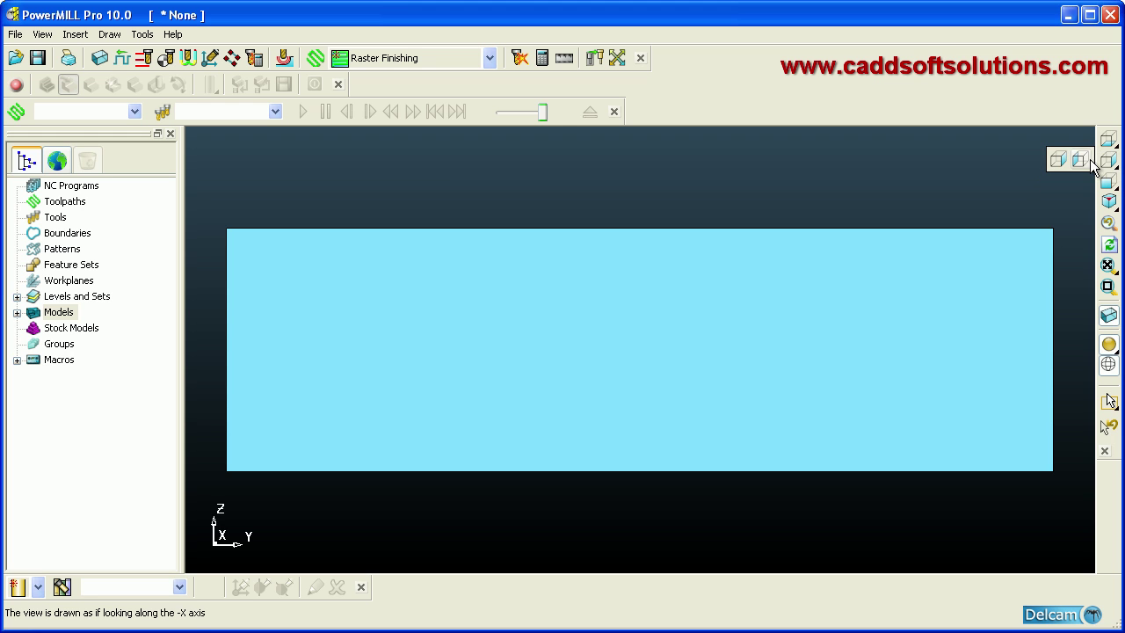
left_click(1086, 161)
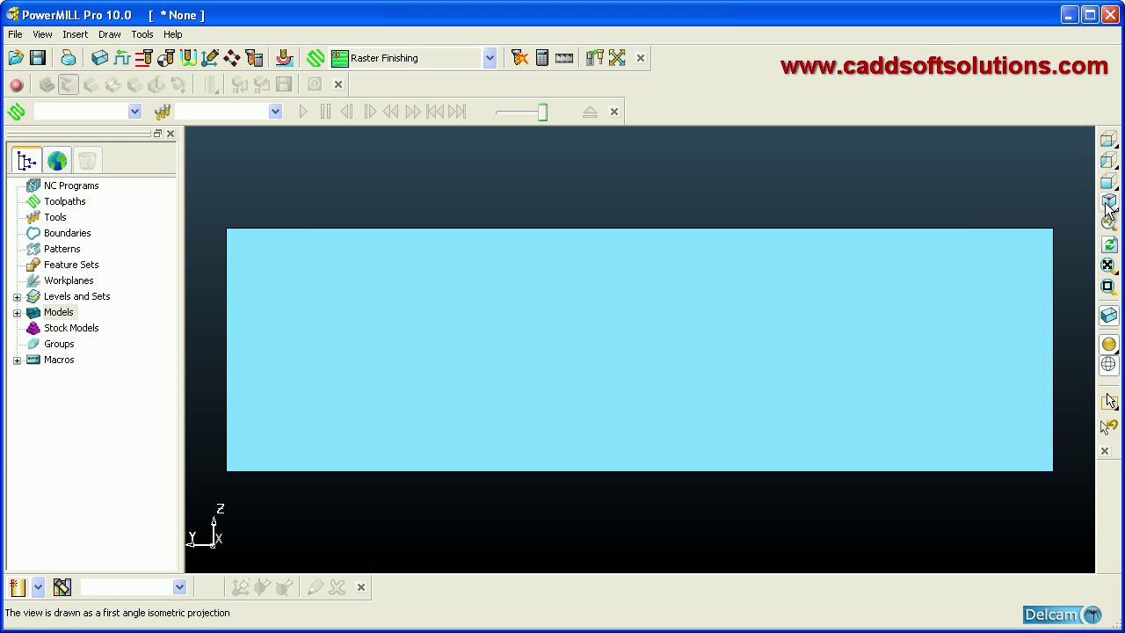
mouse_move(1109, 205)
left_click(1069, 205)
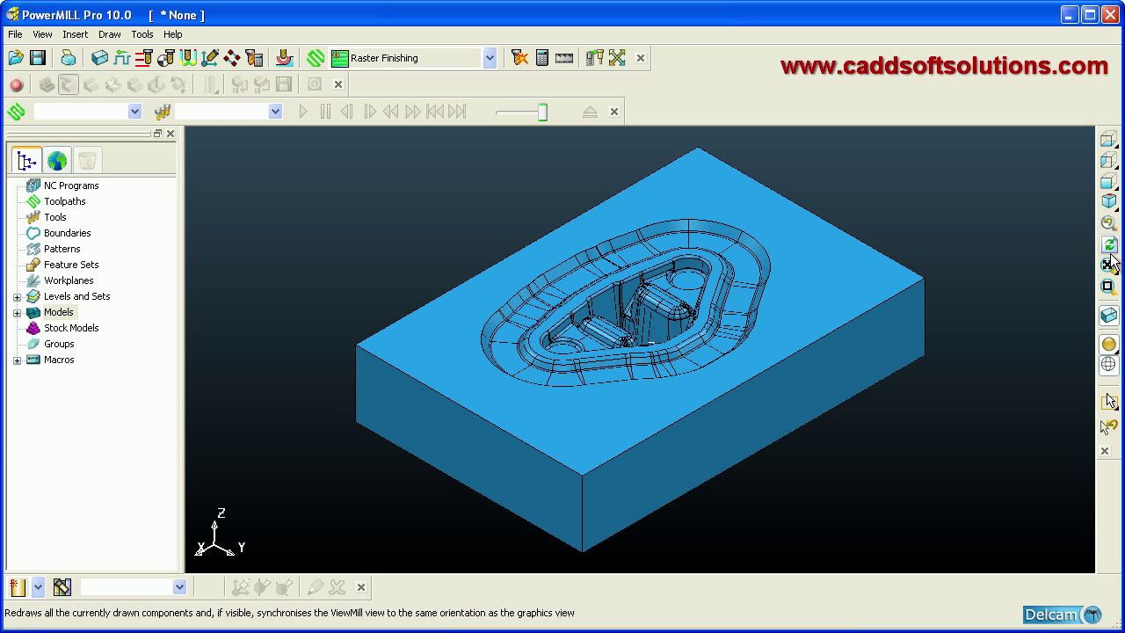
mouse_move(1108, 262)
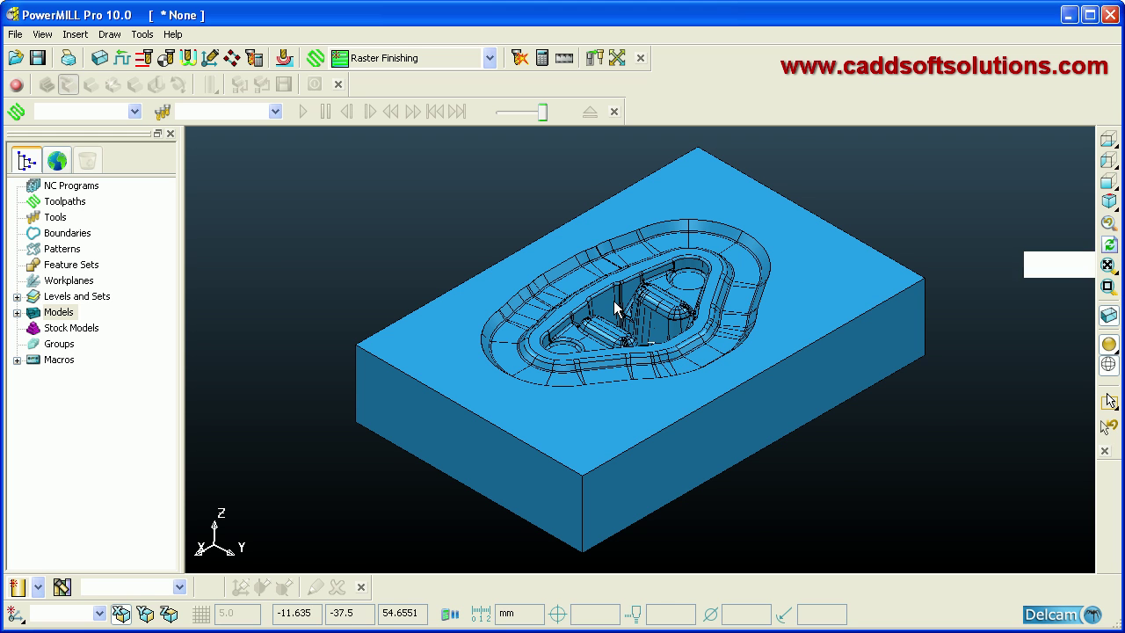
- Zoom in on the die's inner pocket, then zoom back out
scroll(613, 300, "up", 1)
scroll(614, 306, "up", 1)
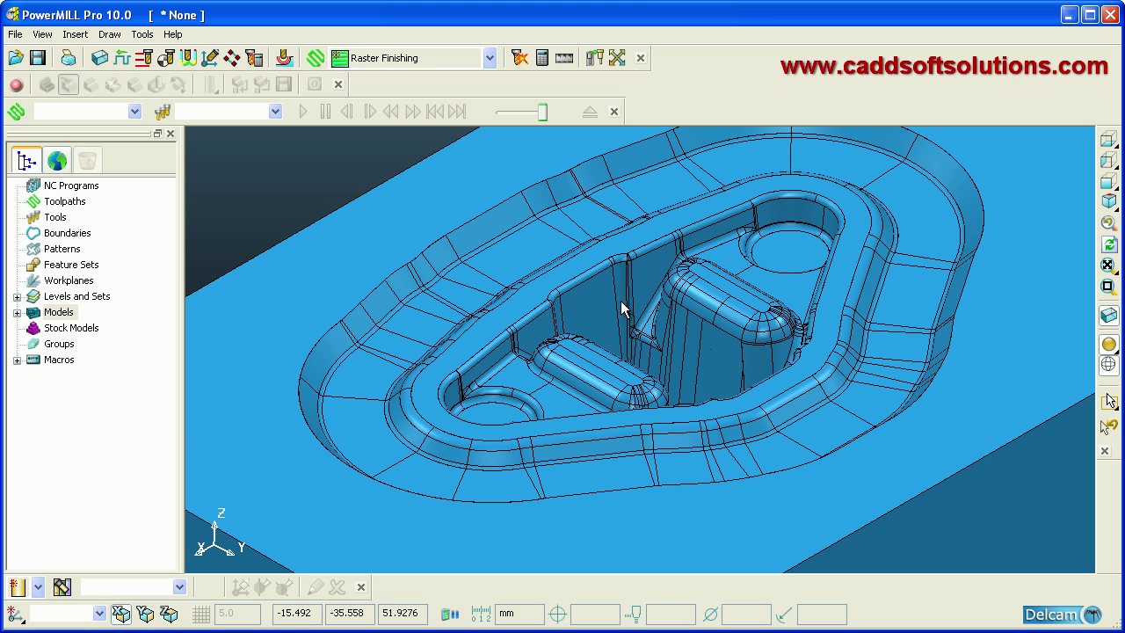
scroll(632, 367, "up", 1)
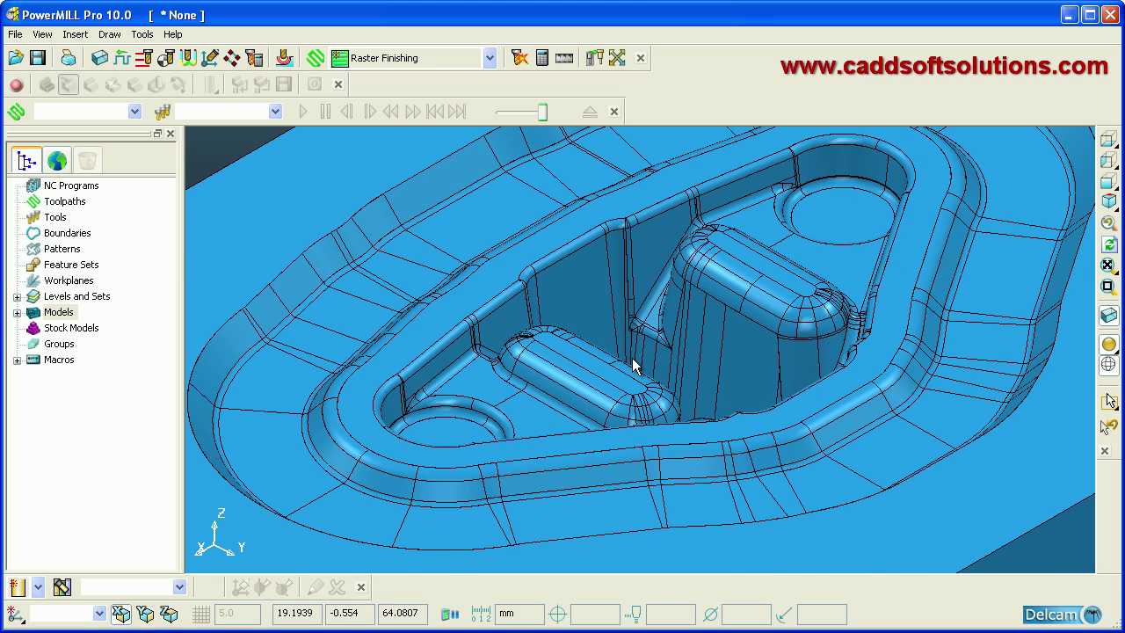
scroll(633, 367, "up", 2)
scroll(629, 356, "down", 4)
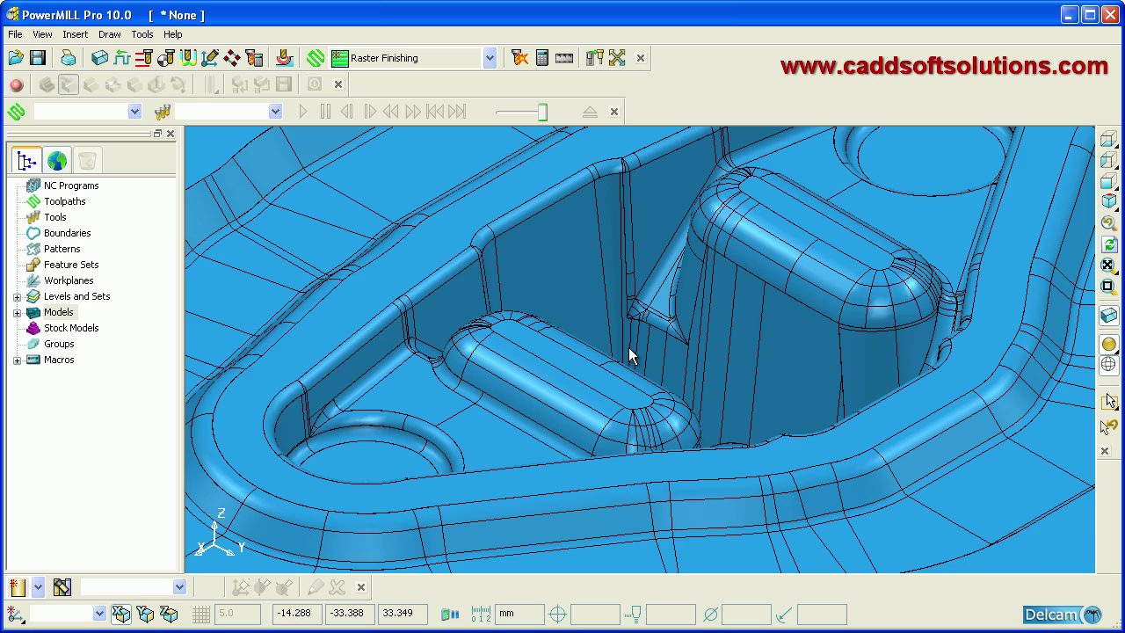
scroll(629, 355, "down", 1)
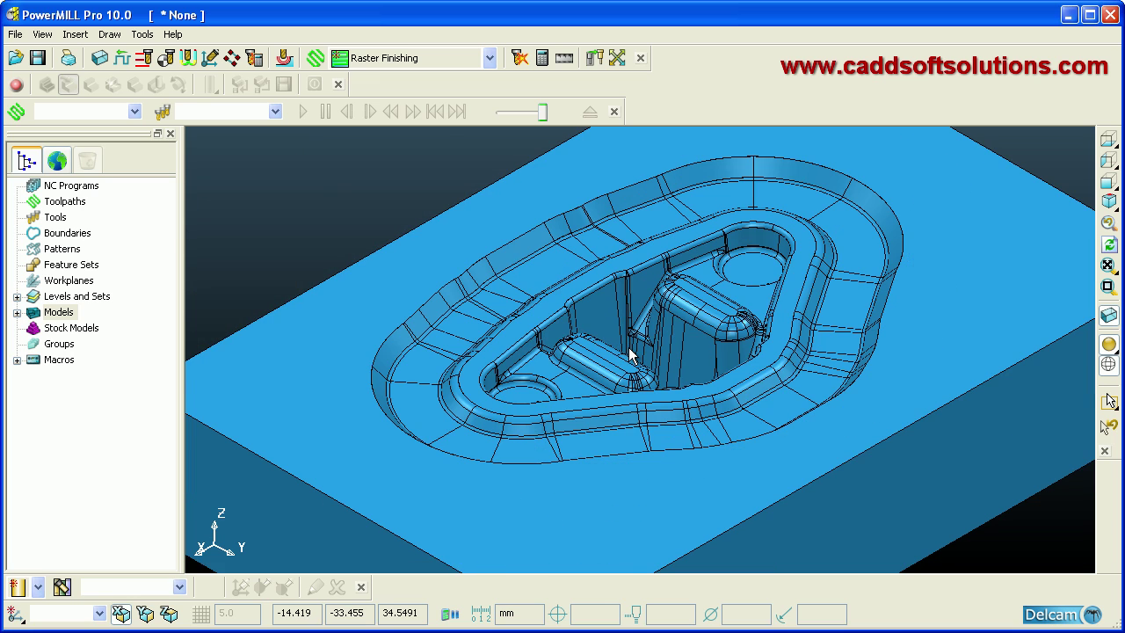
scroll(629, 355, "down", 1)
scroll(638, 351, "down", 1)
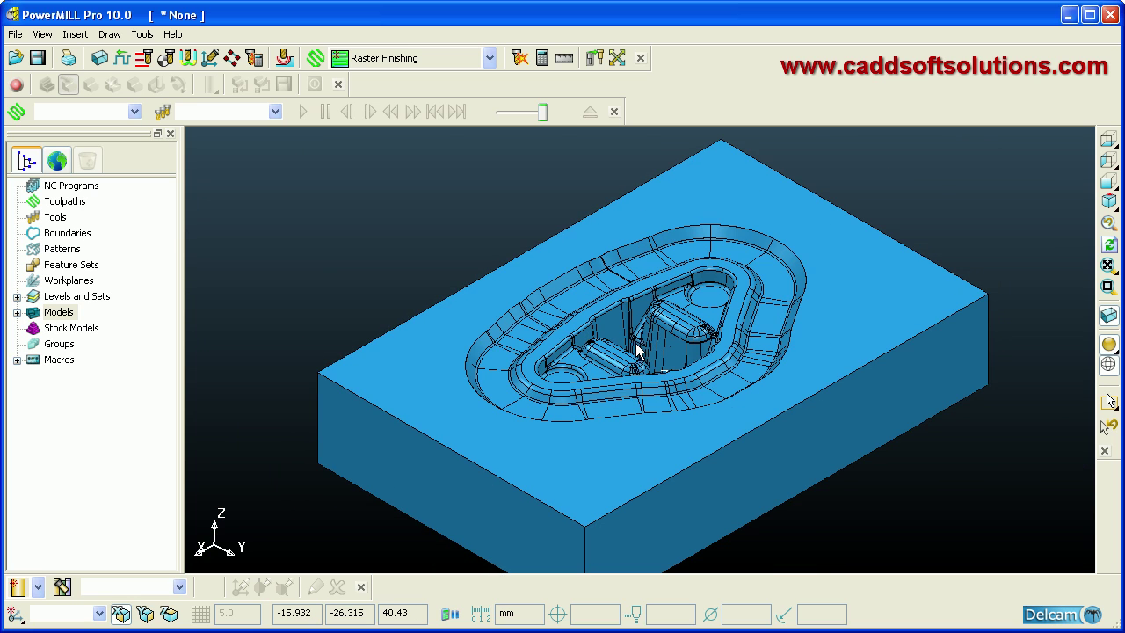
scroll(1005, 363, "down", 1)
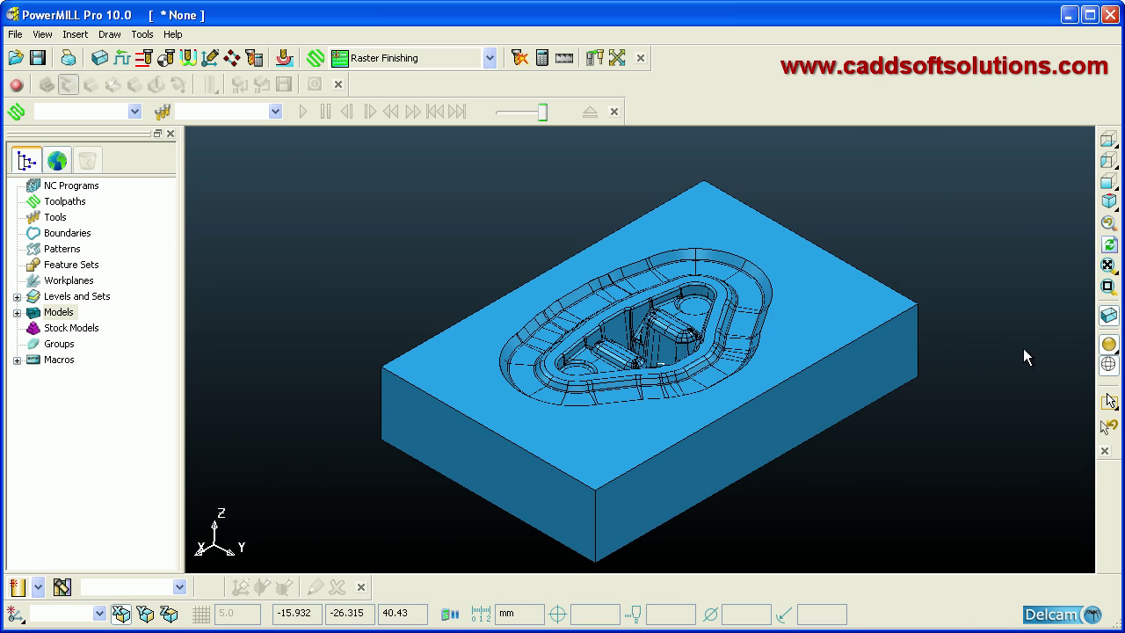
- Toggle wireframe and plain shading off and back on, ending on a top view
left_click(1108, 369)
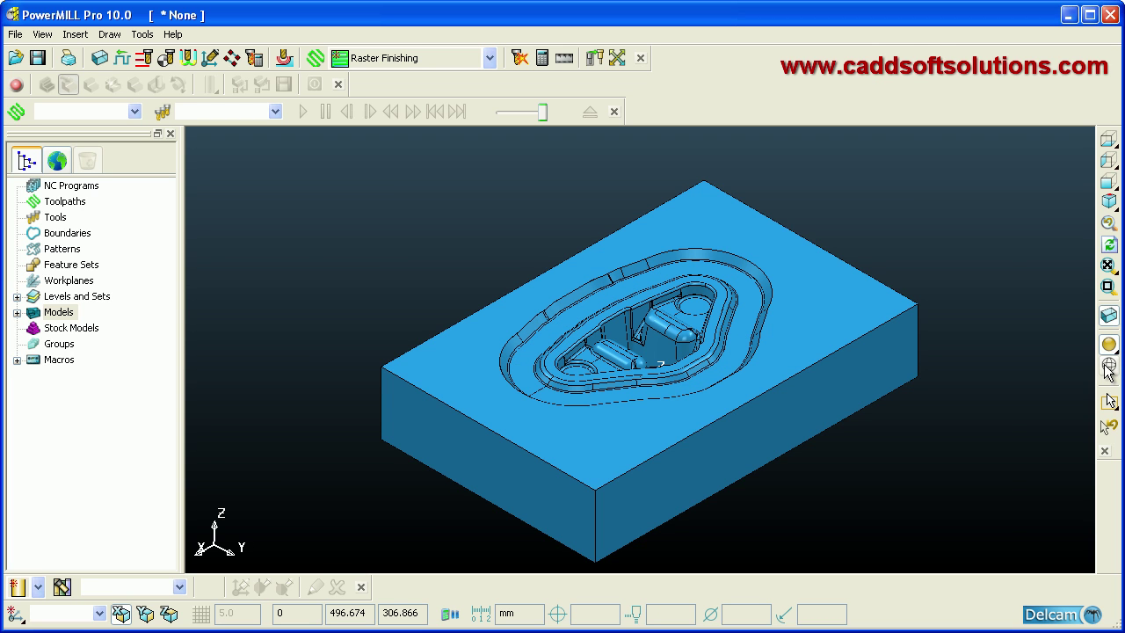
left_click(1108, 369)
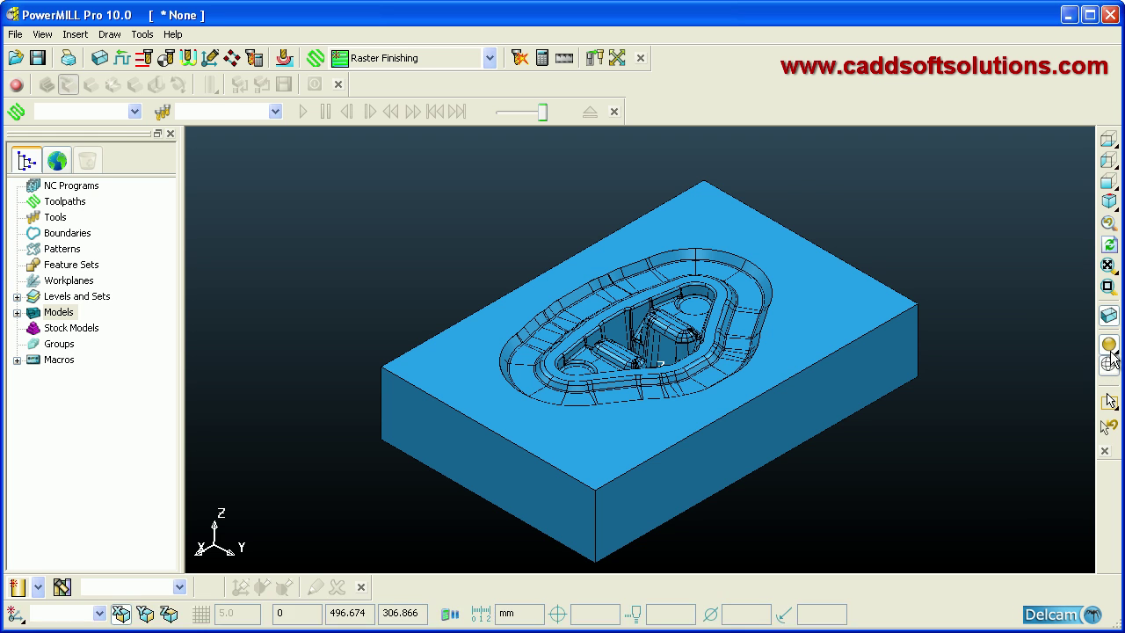
left_click(1108, 348)
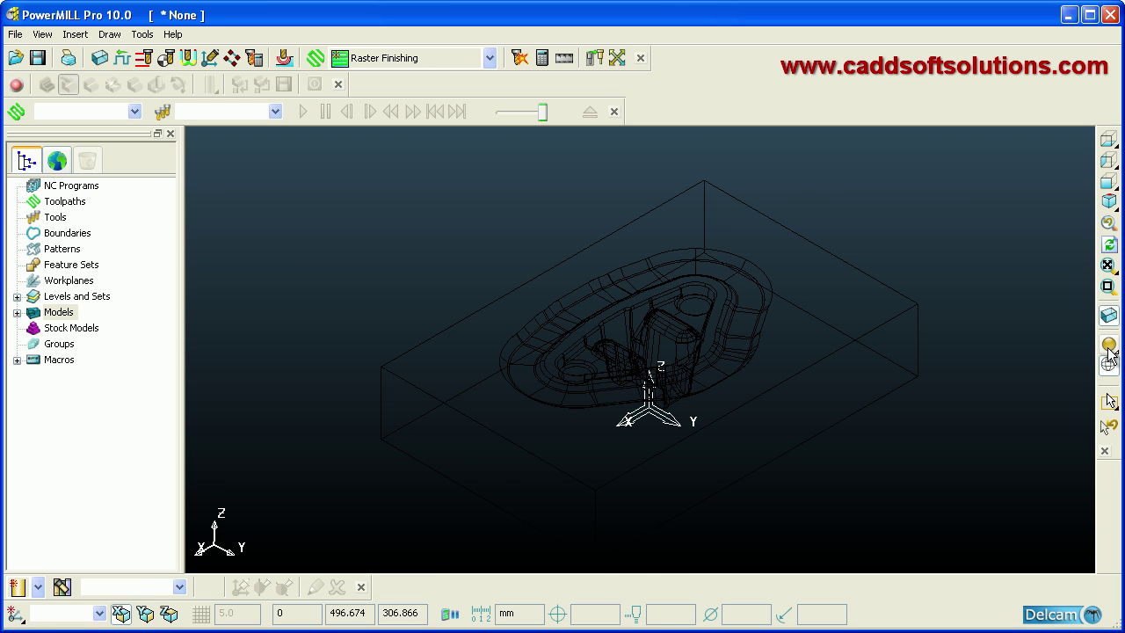
left_click(1109, 349)
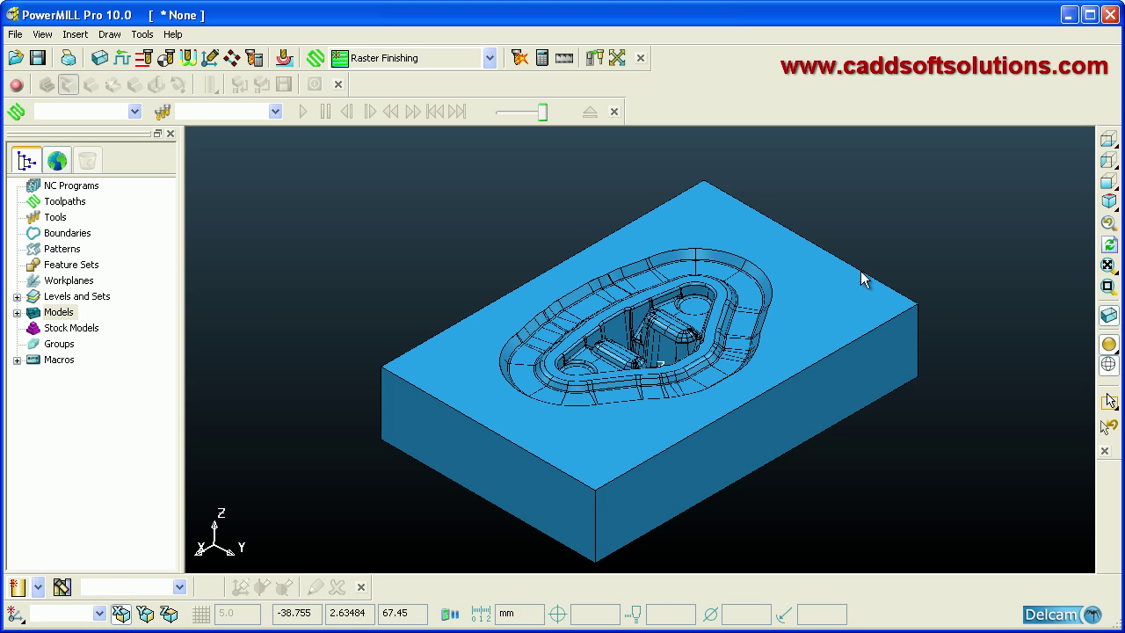
left_click(1109, 141)
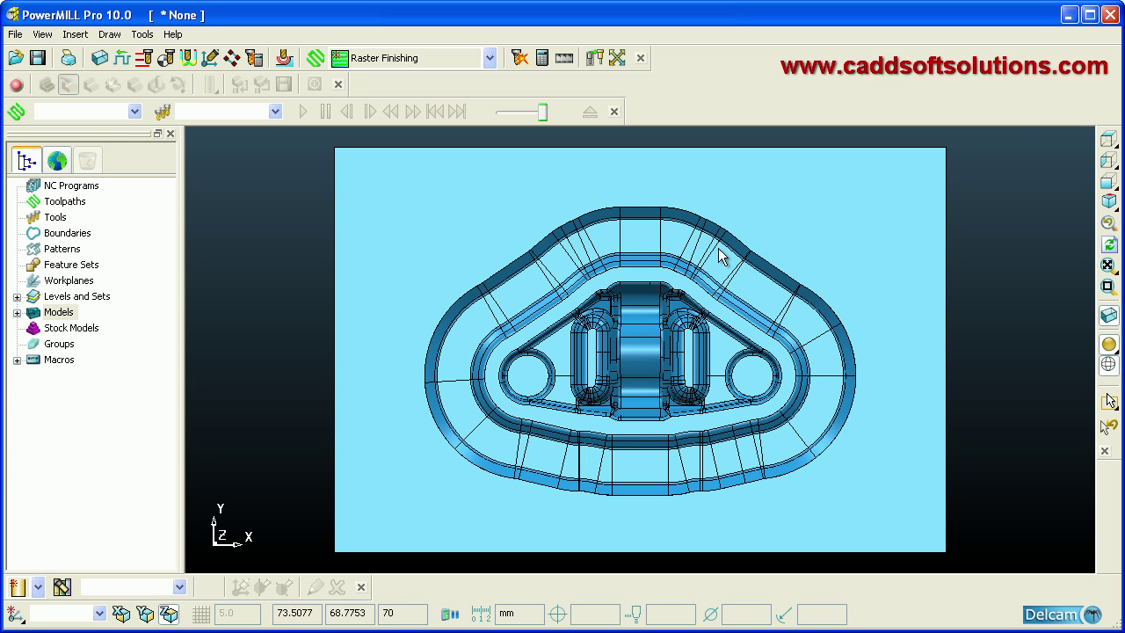
right_click(436, 184)
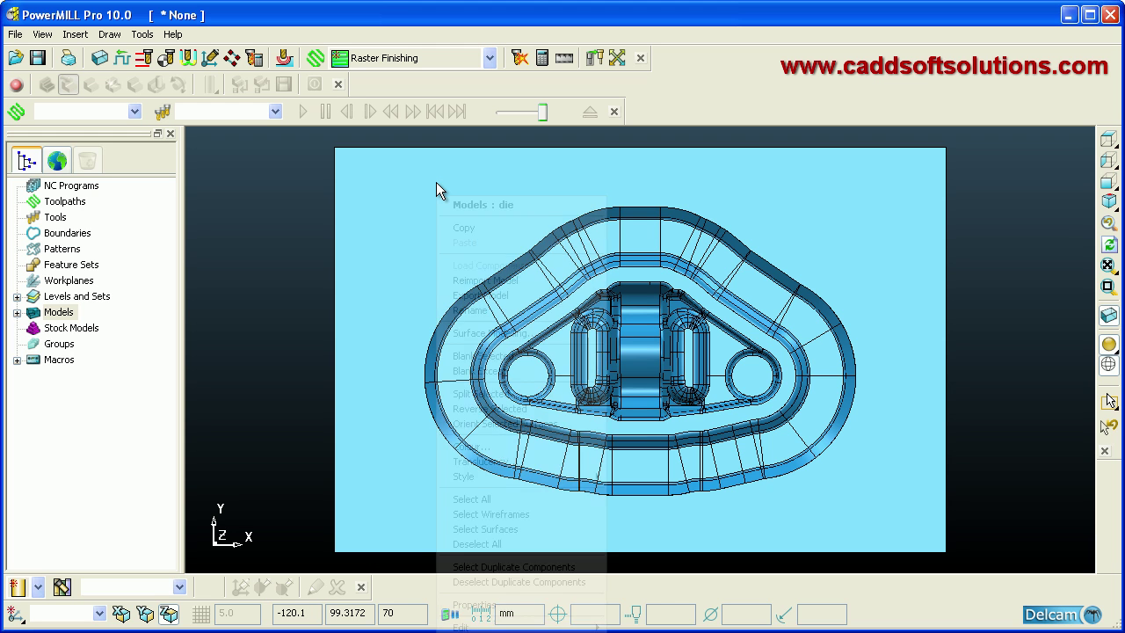
left_click(475, 605)
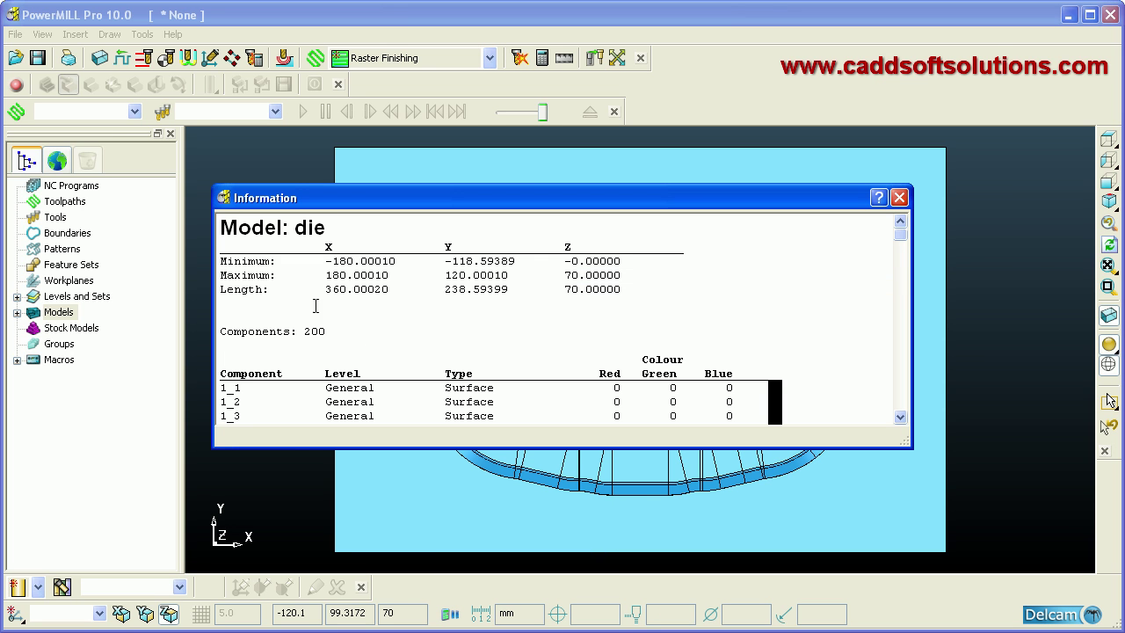
left_click_drag(325, 289, 649, 288)
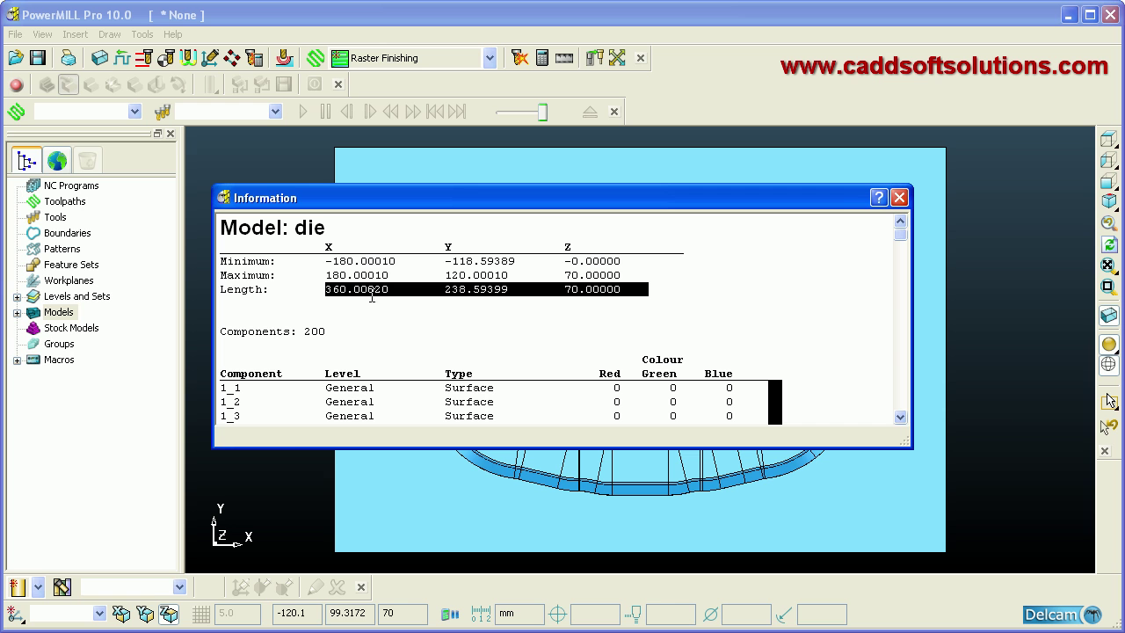
left_click(901, 199)
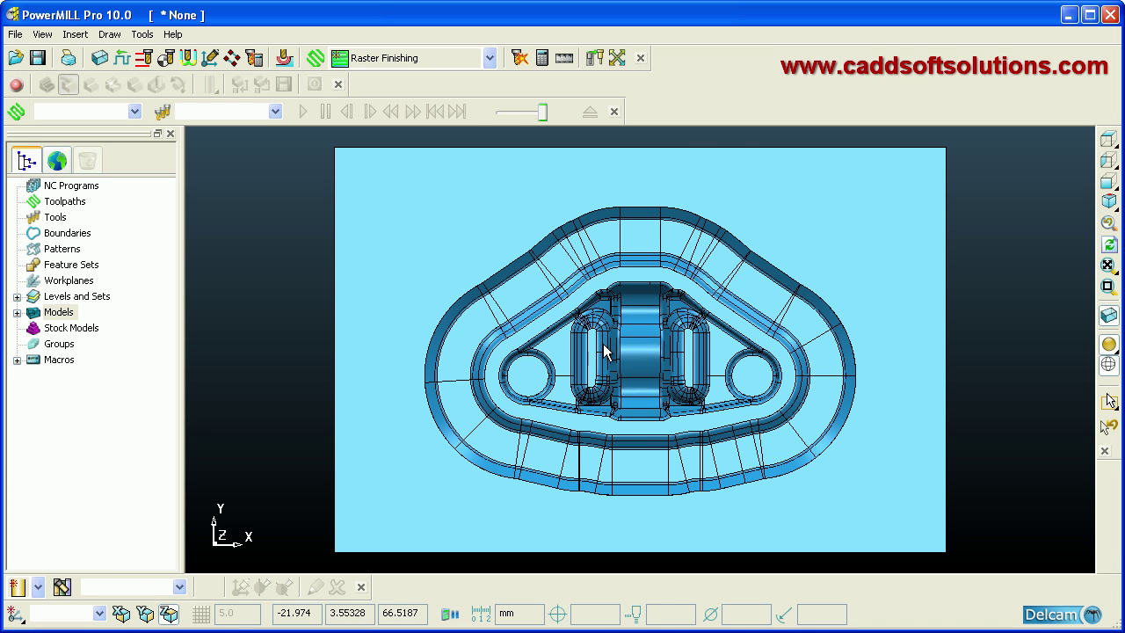
- Apply Draft Angle Shade to the die in an isometric view and rotate it
middle_click_drag(826, 349, 758, 228)
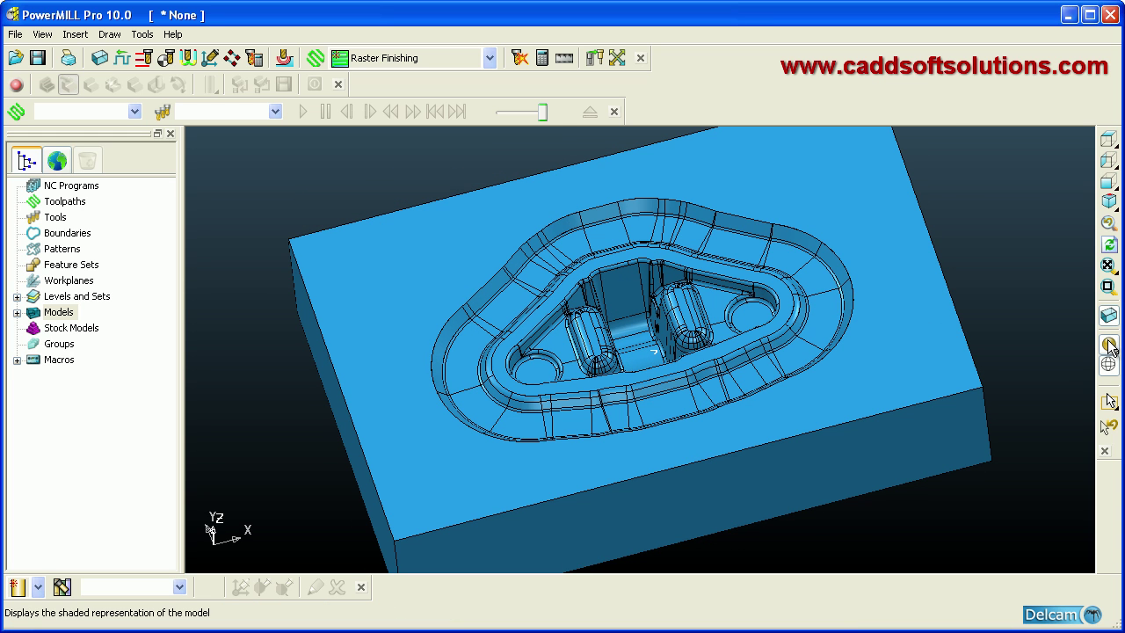
mouse_move(1109, 348)
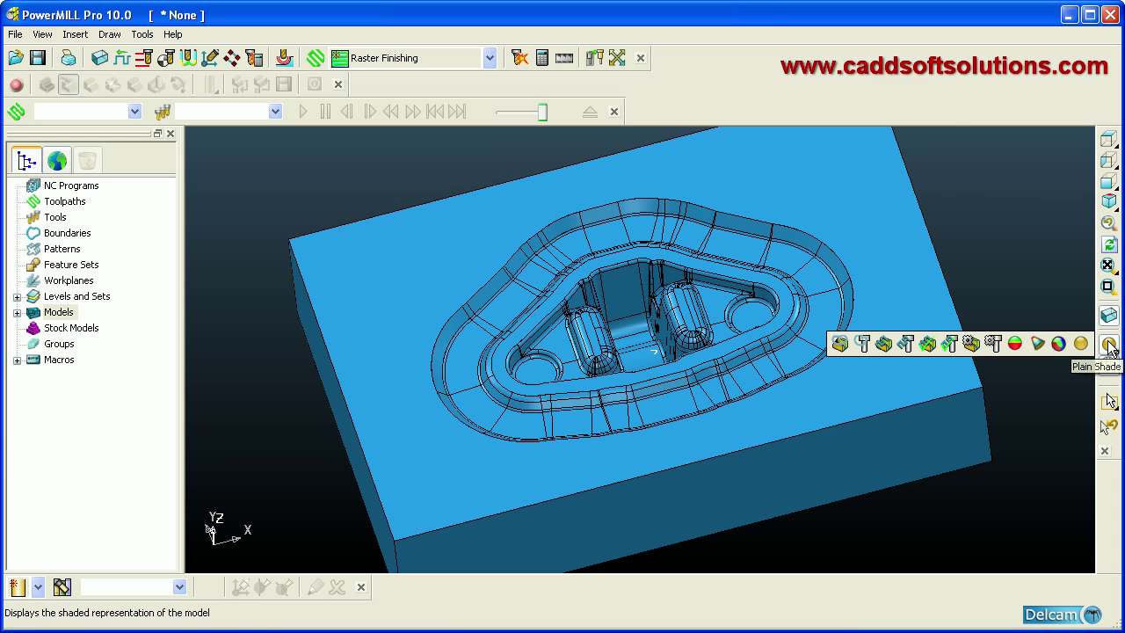
left_click(1015, 346)
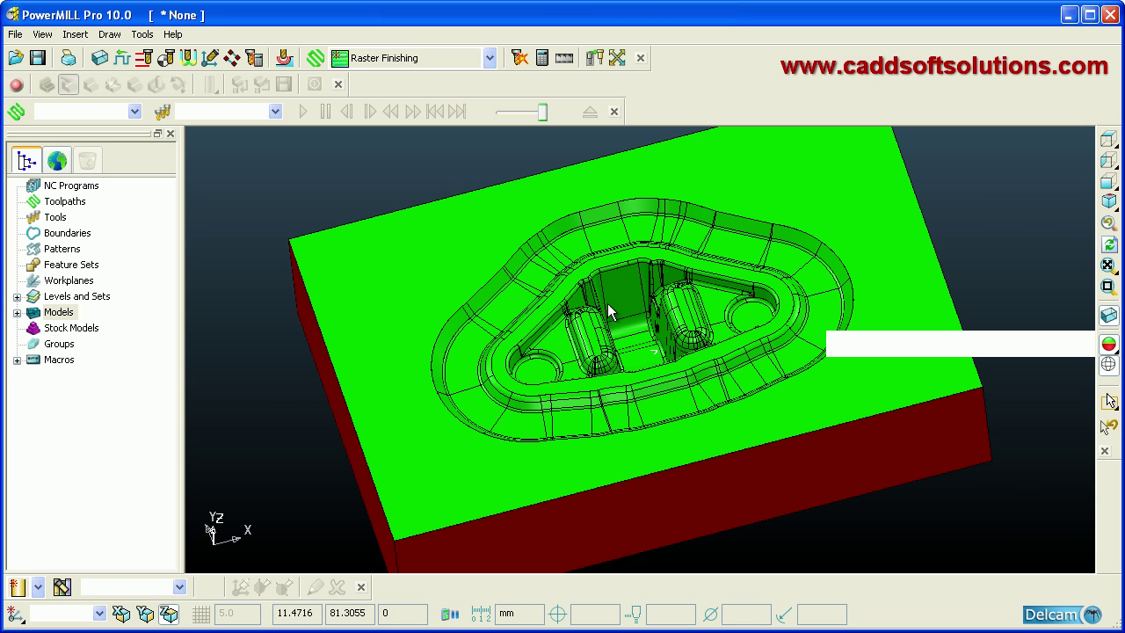
middle_click_drag(544, 387, 587, 369)
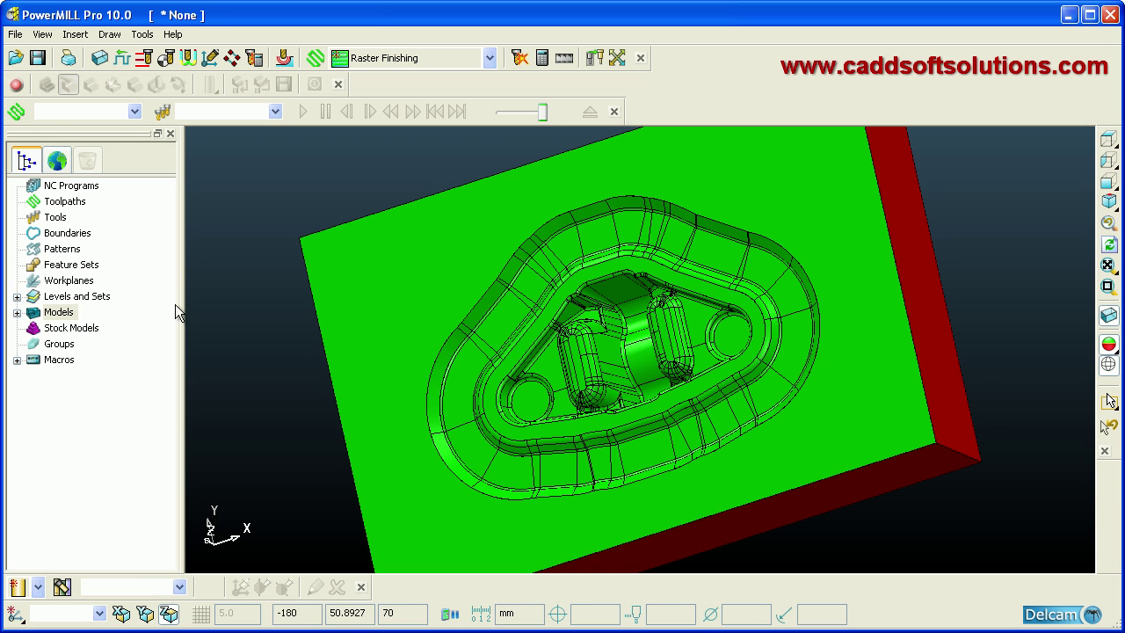
- Set the Model Drawing Options warning angle to 10.0 and rotate the die to inspect yellow faces
right_click(59, 313)
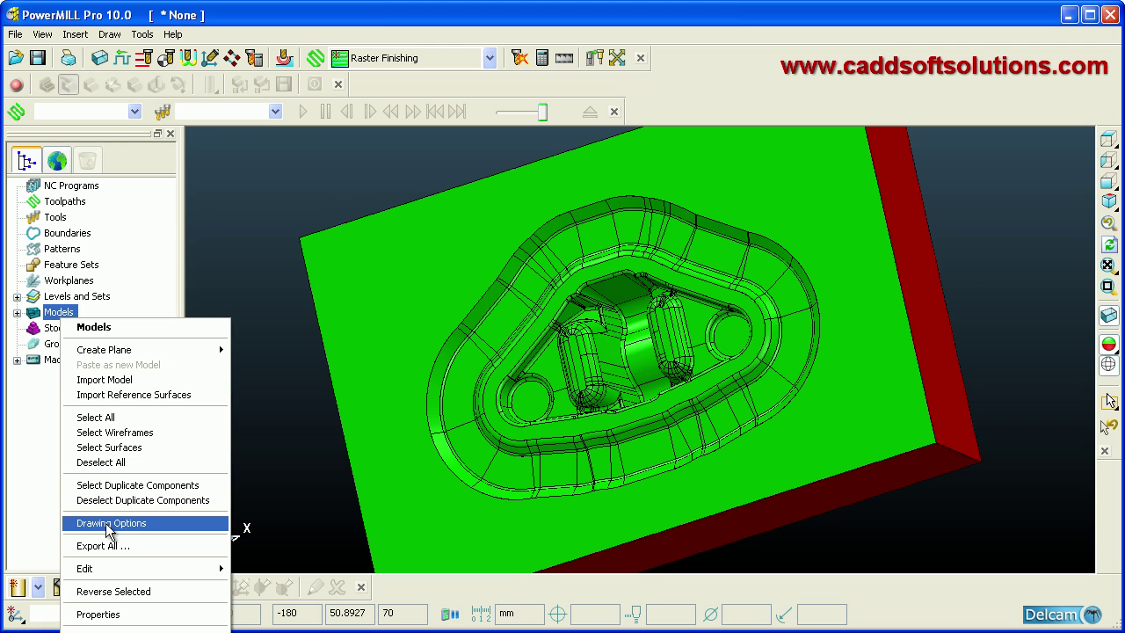
left_click(128, 525)
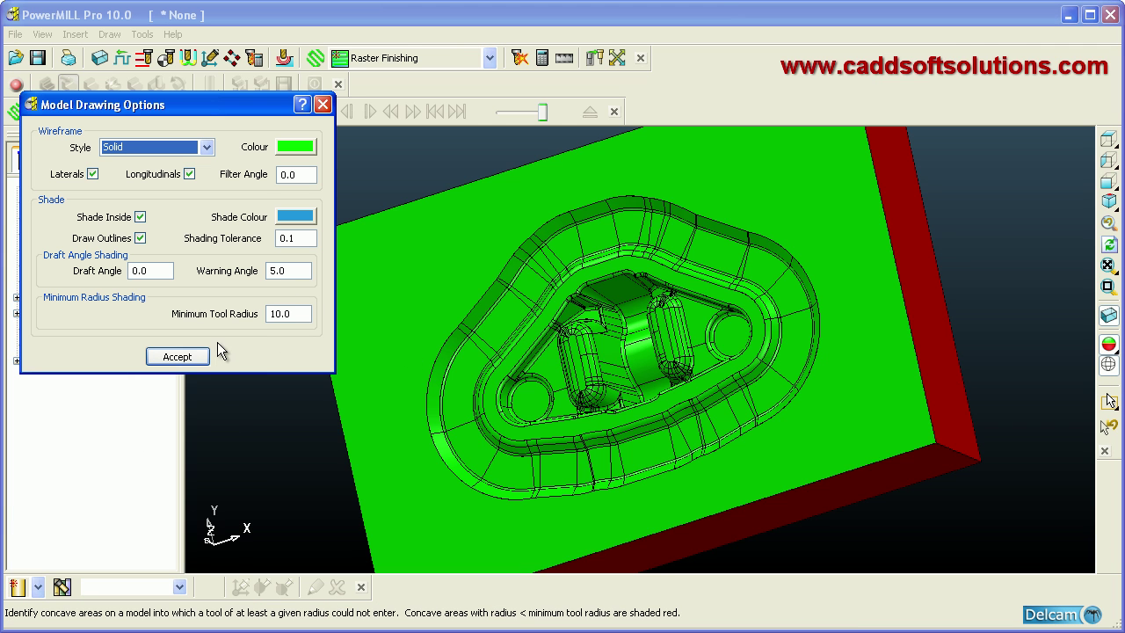
double_click(277, 270)
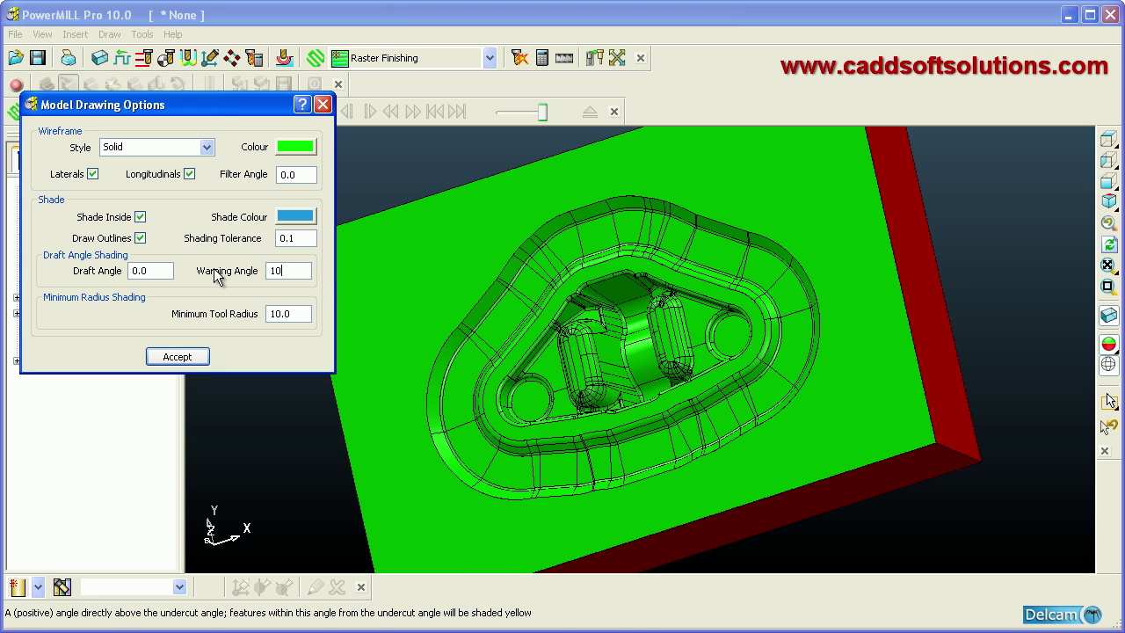
left_click(644, 367)
middle_click_drag(572, 360, 534, 298)
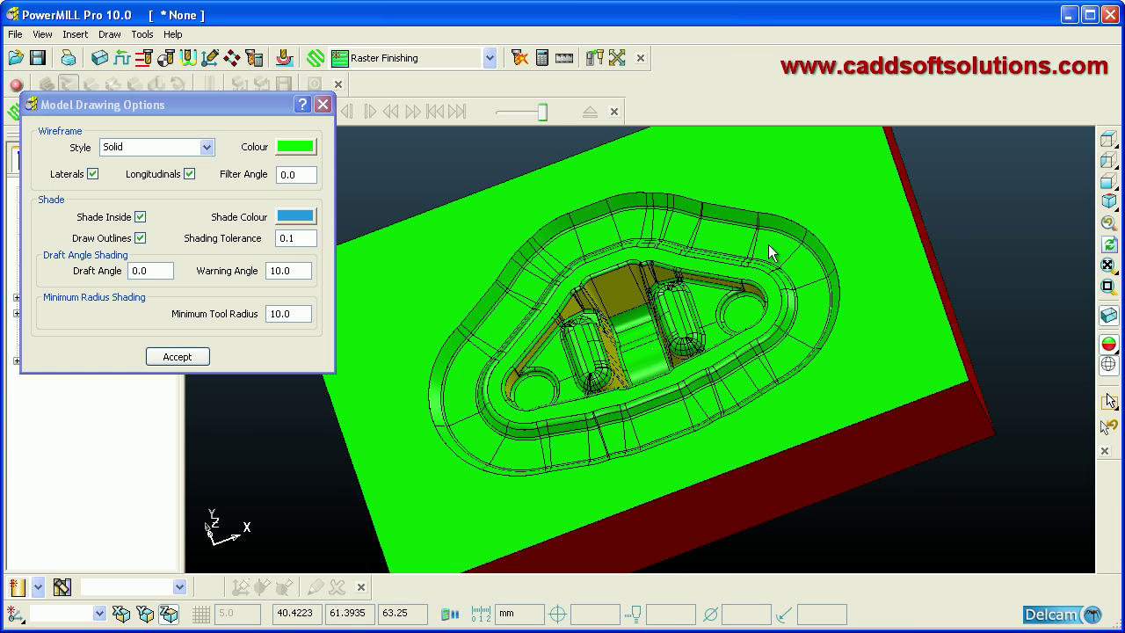
mouse_move(769, 273)
middle_mouse_down()
mouse_move(771, 292)
mouse_move(686, 333)
mouse_move(705, 429)
mouse_move(686, 355)
mouse_move(661, 349)
mouse_move(691, 357)
mouse_move(692, 374)
middle_mouse_up()
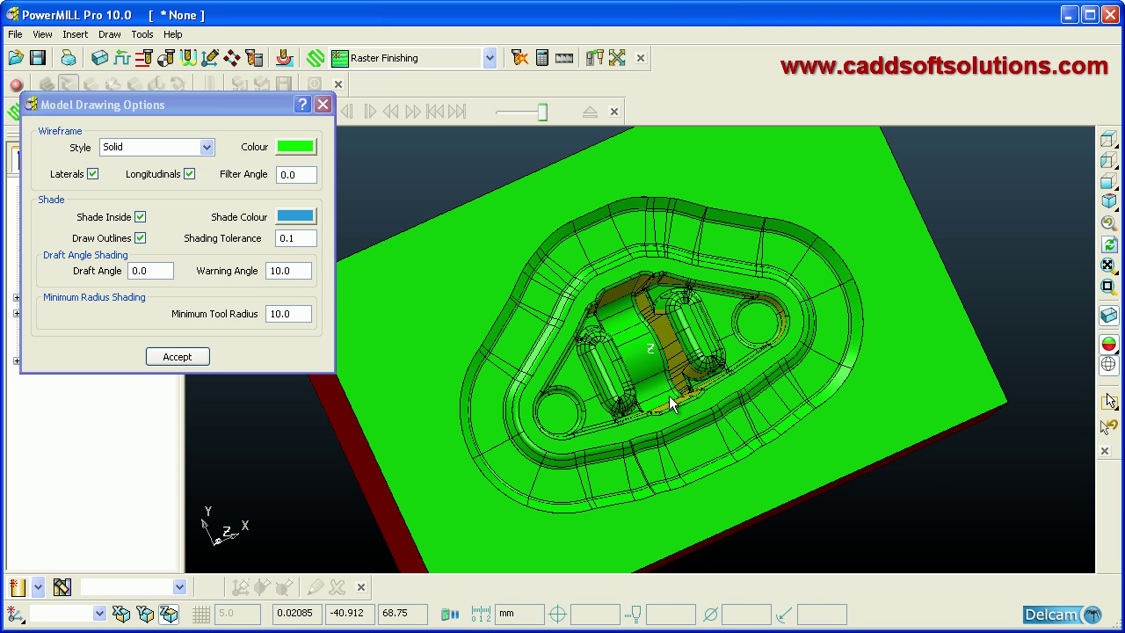
middle_click_drag(668, 429, 703, 411)
middle_click_drag(694, 314, 659, 364)
- Change the warning angle to 8, then 6.0, and accept the drawing options
left_click_drag(293, 271, 222, 267)
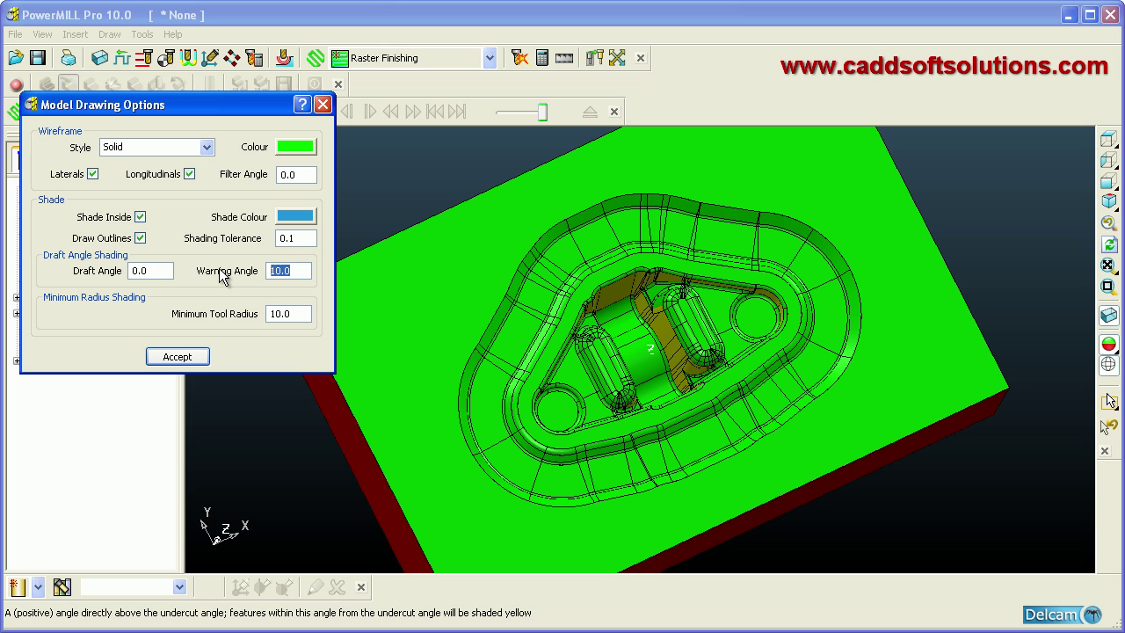
type("8")
left_click(152, 269)
key("Tab")
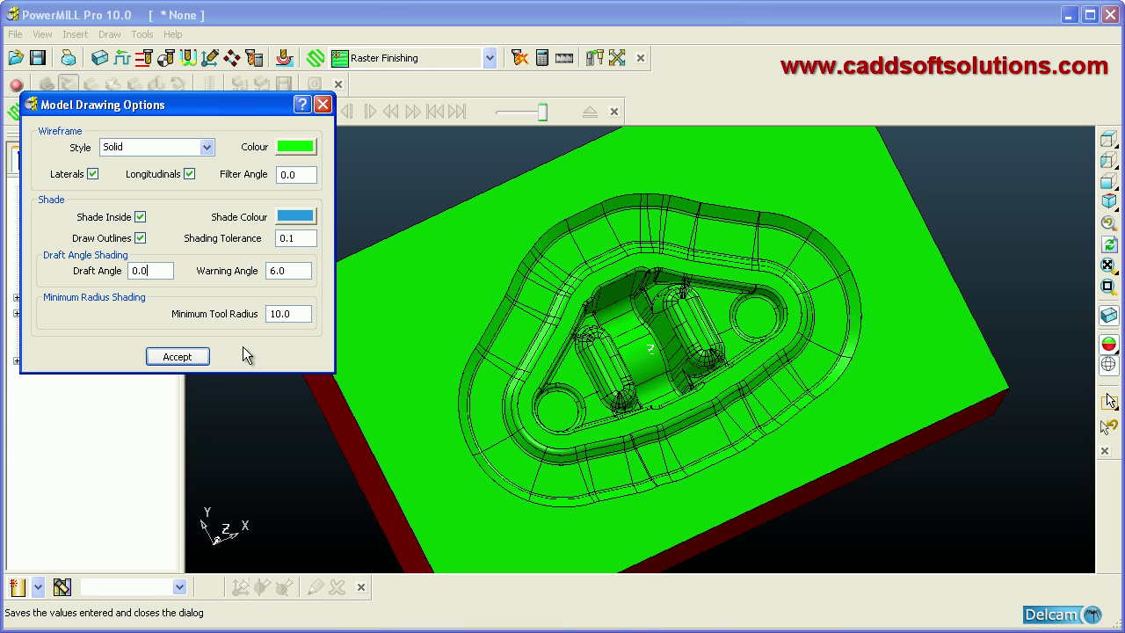
left_click(183, 364)
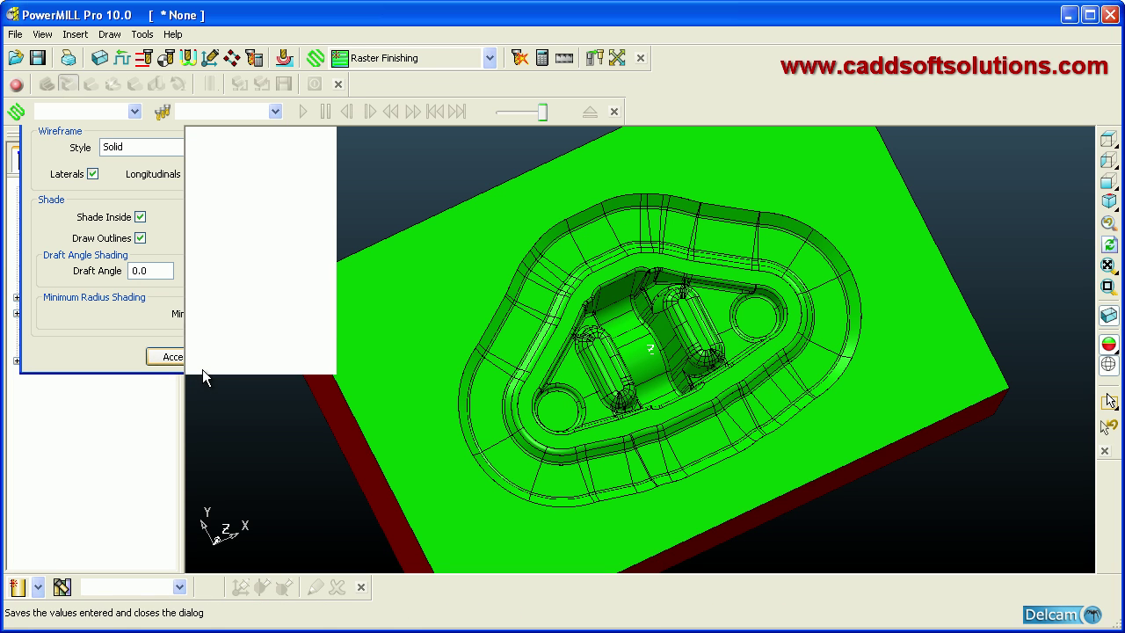
- Delete the die model and open Import Model on the examples folder
right_click(58, 314)
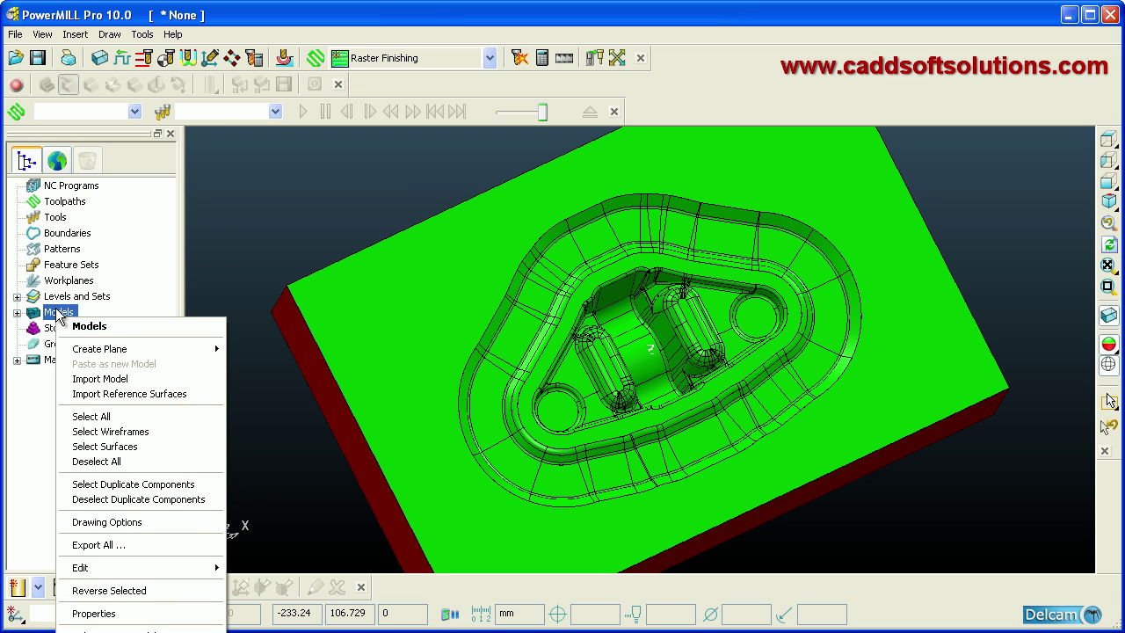
left_click(106, 629)
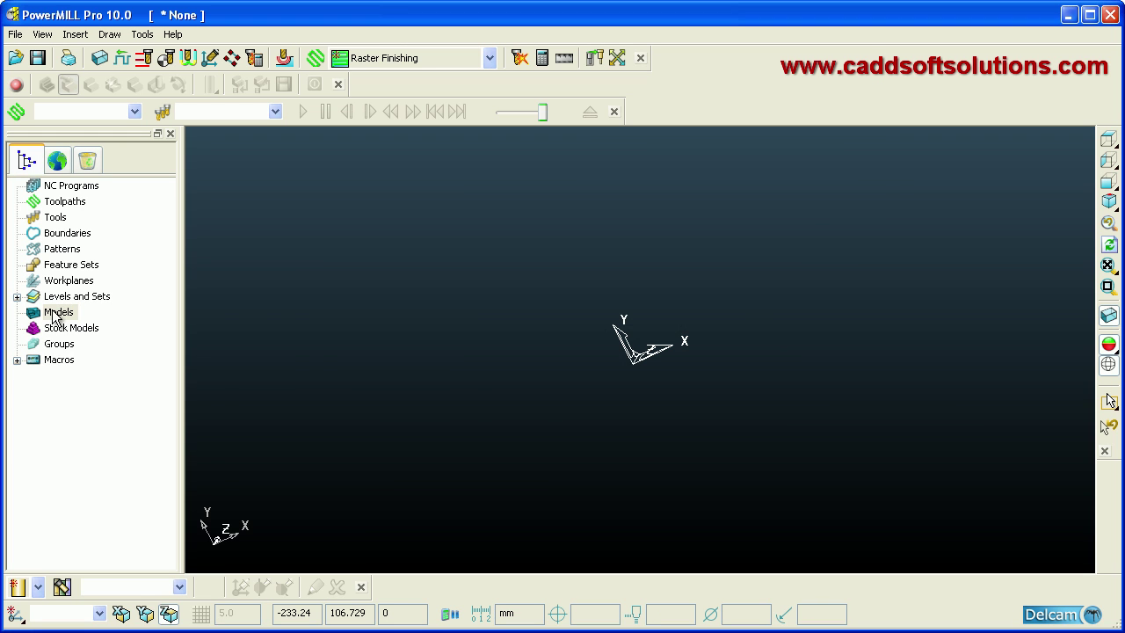
right_click(54, 315)
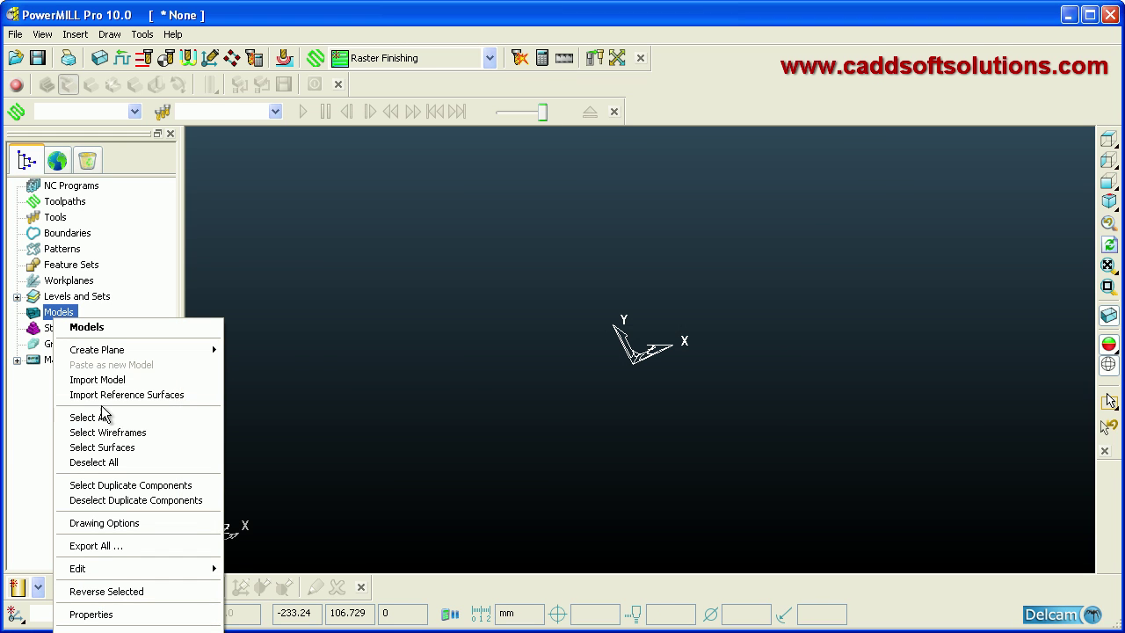
left_click(100, 383)
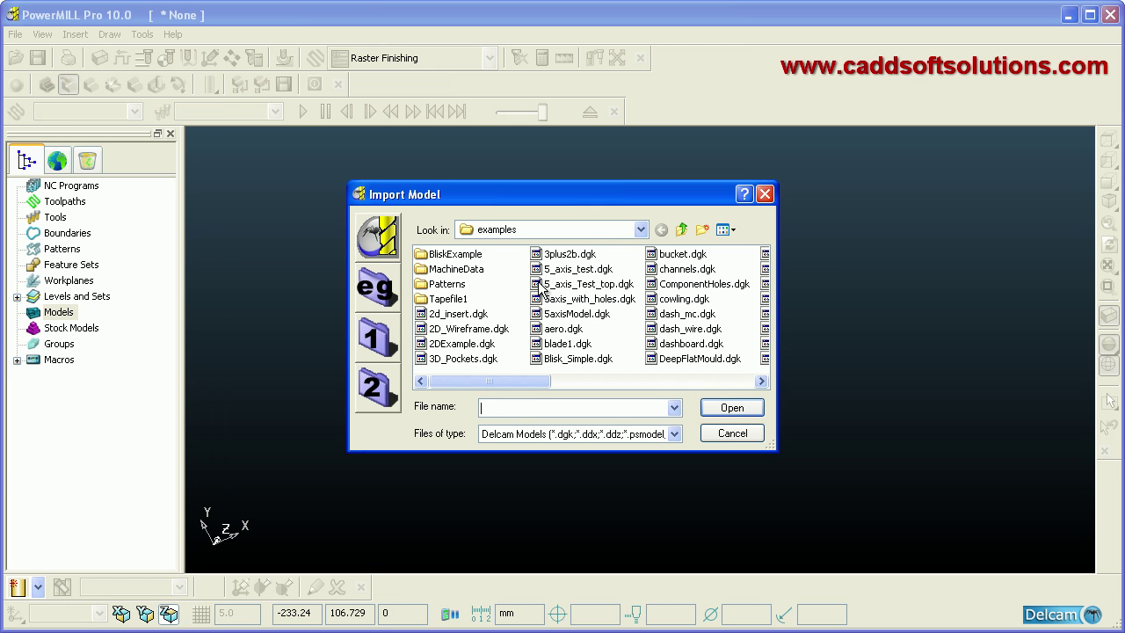
- Import the 5_axis_test model and fit the whole block in the view
left_click(562, 273)
left_click(726, 406)
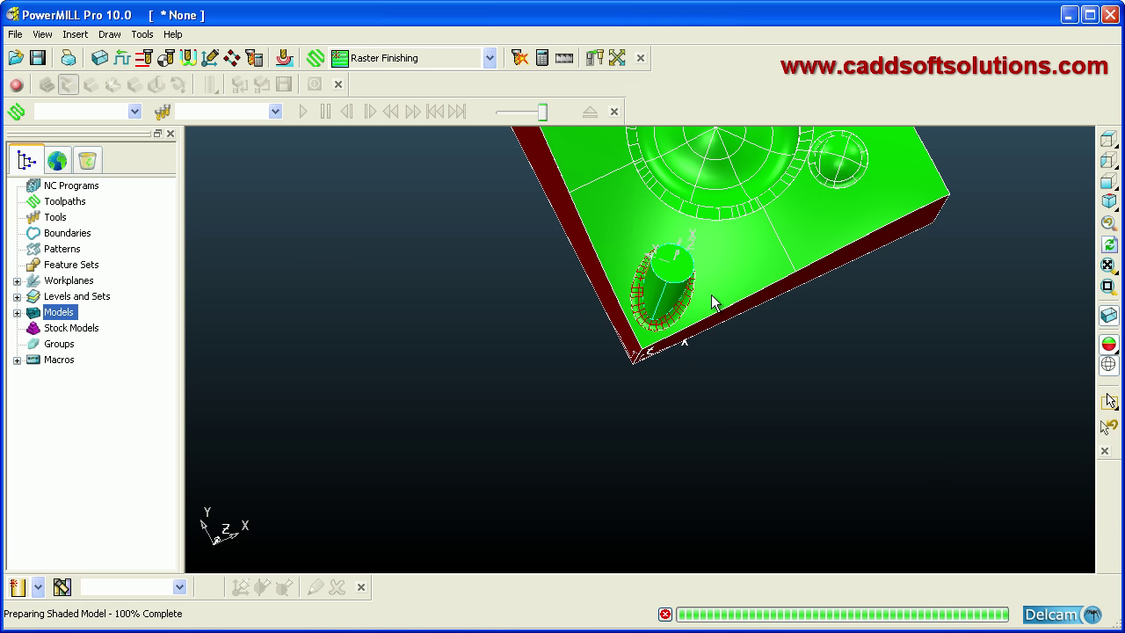
left_click(1108, 267)
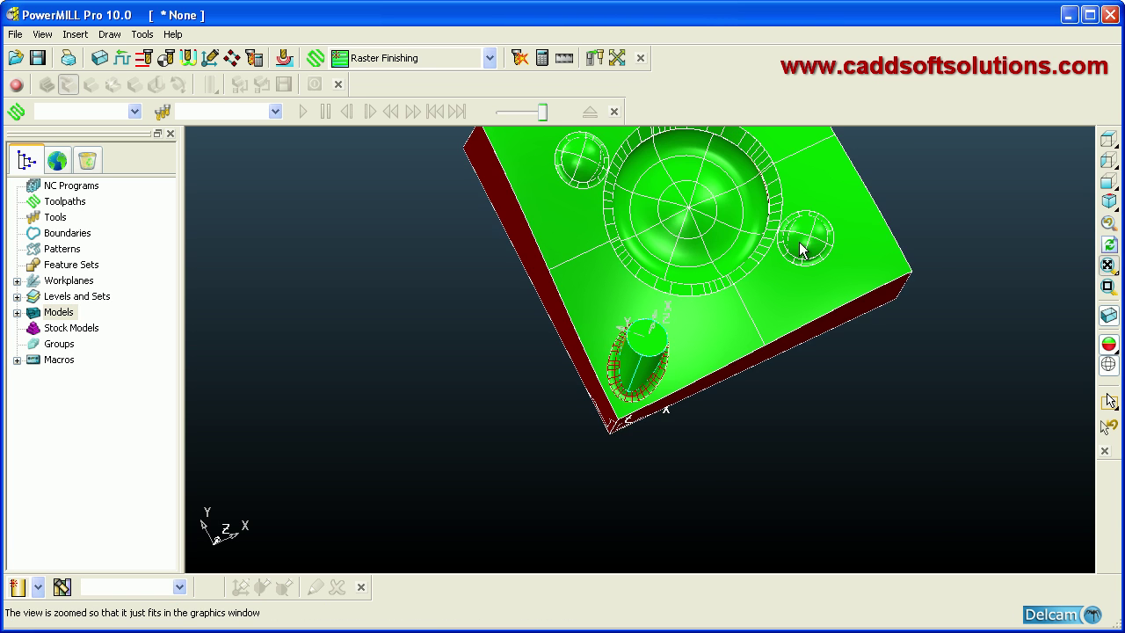
- Orbit and zoom around the boss and bowl to reveal the red side face
middle_click_drag(579, 211, 717, 250)
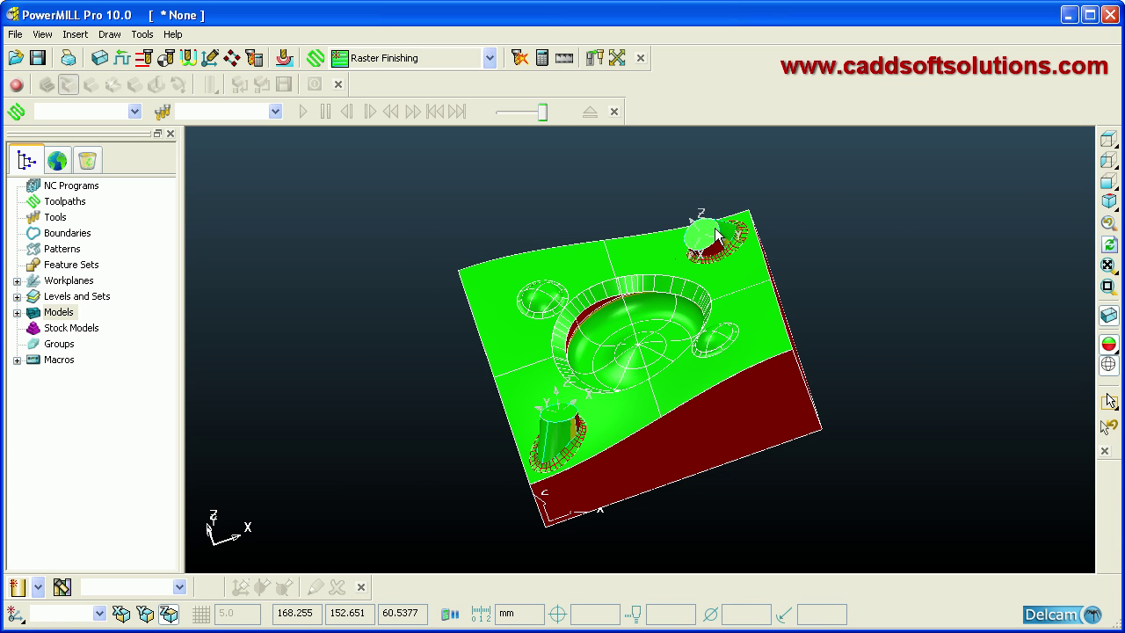
scroll(716, 236, "up", 4)
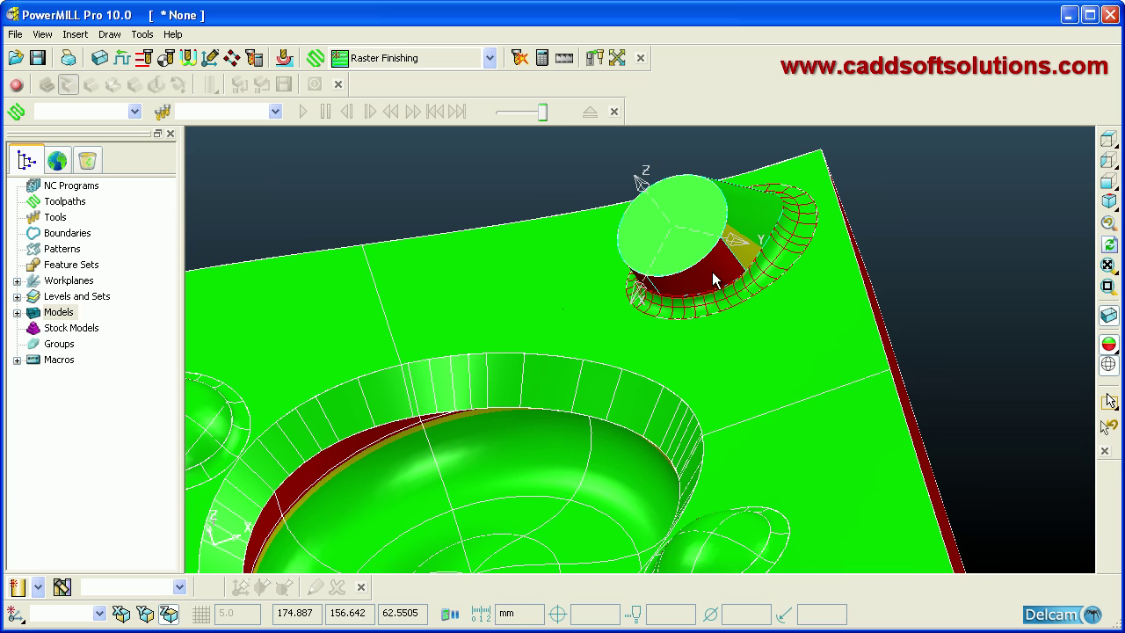
scroll(713, 280, "up", 1)
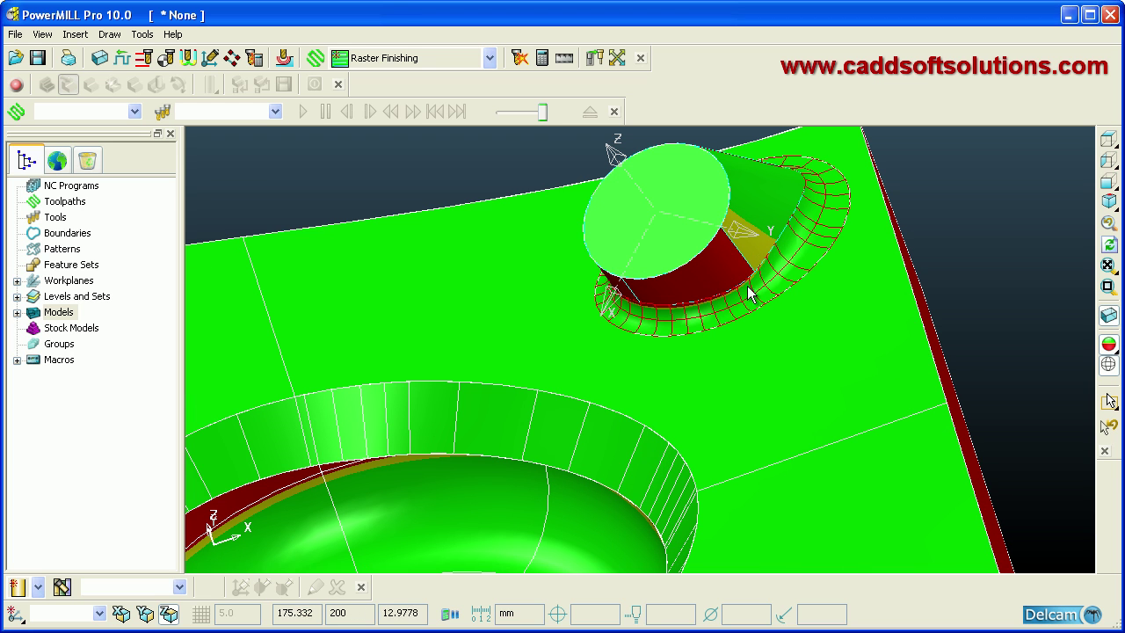
middle_click_drag(696, 281, 803, 300)
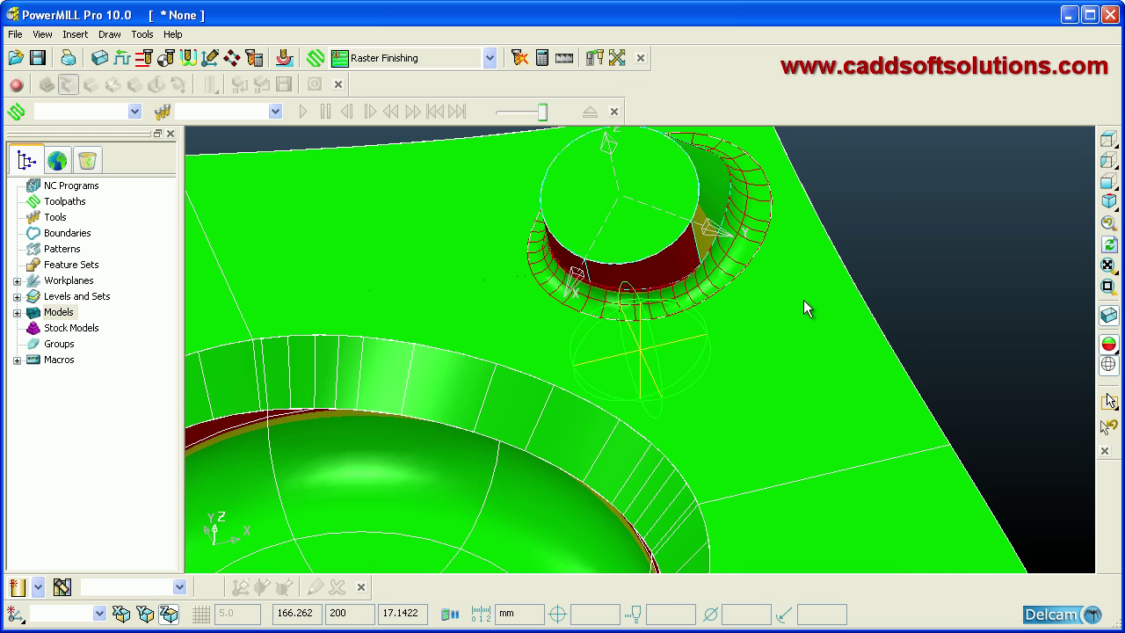
middle_click_drag(462, 204, 536, 264)
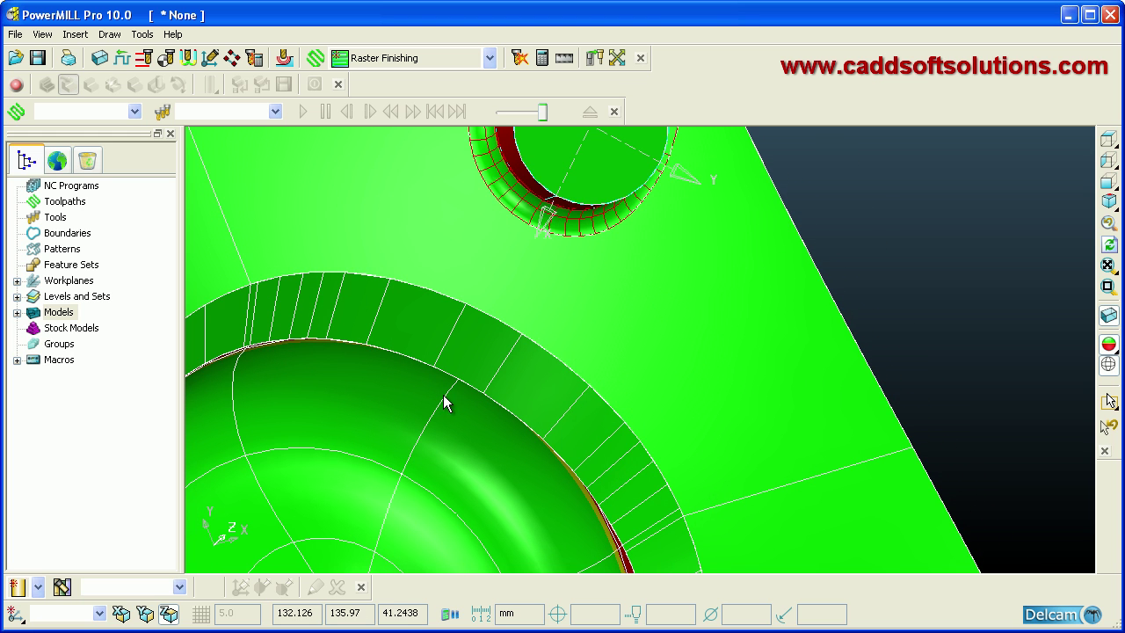
scroll(545, 391, "down", 2)
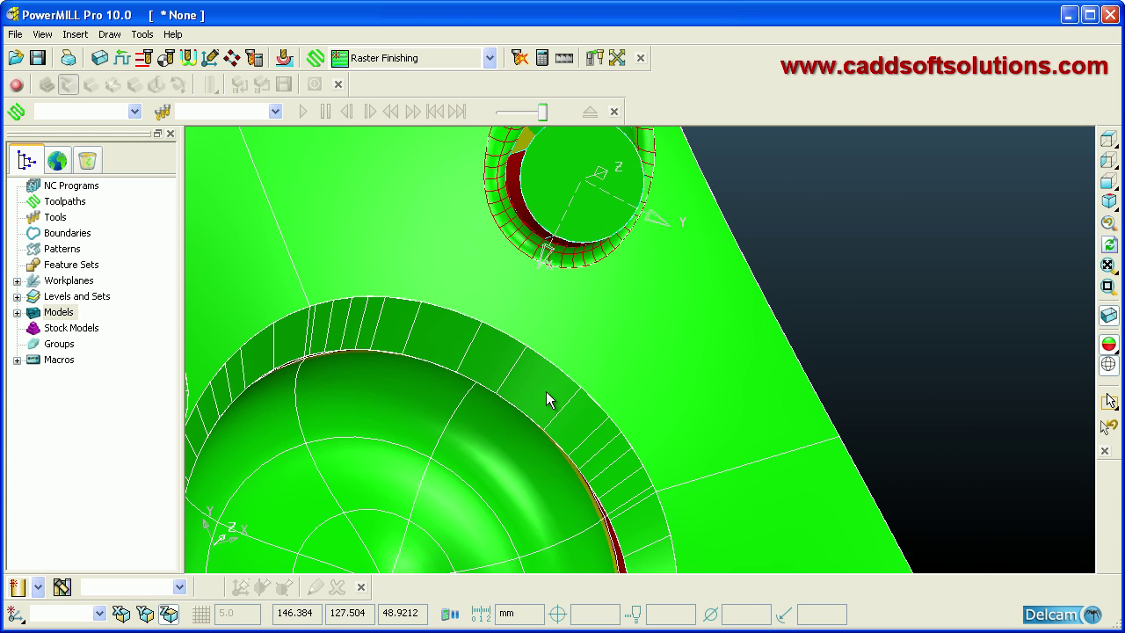
scroll(546, 390, "down", 1)
middle_click_drag(519, 393, 599, 309)
scroll(615, 369, "down", 1)
middle_click_drag(617, 374, 609, 430)
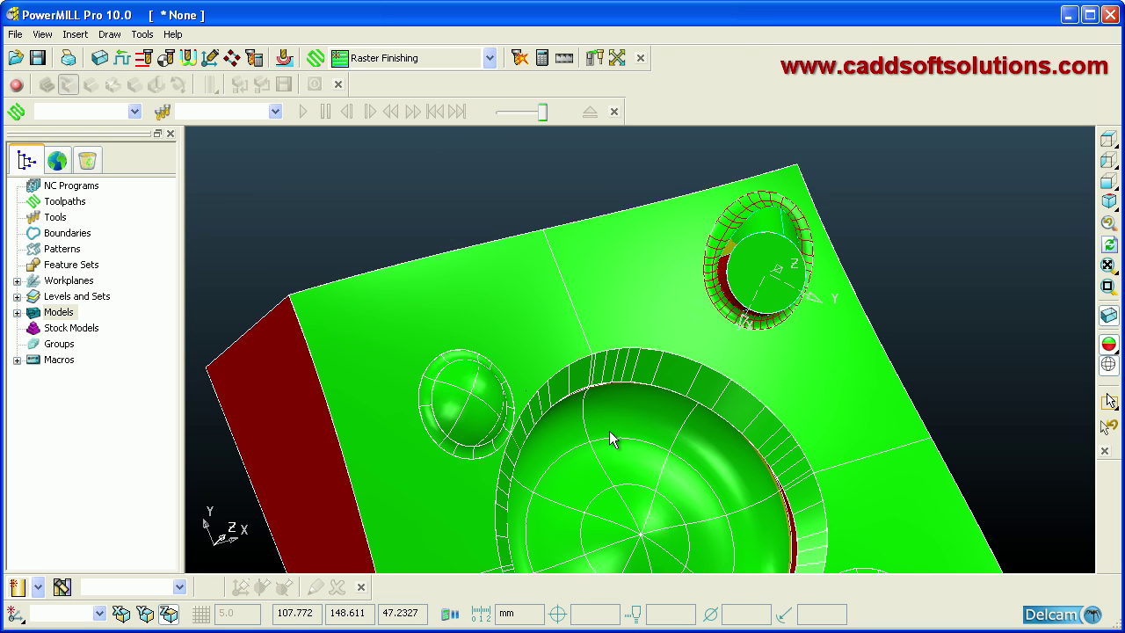
- Examine the red-flagged fillet around the boss obliquely and up close
middle_click_drag(608, 381, 652, 338)
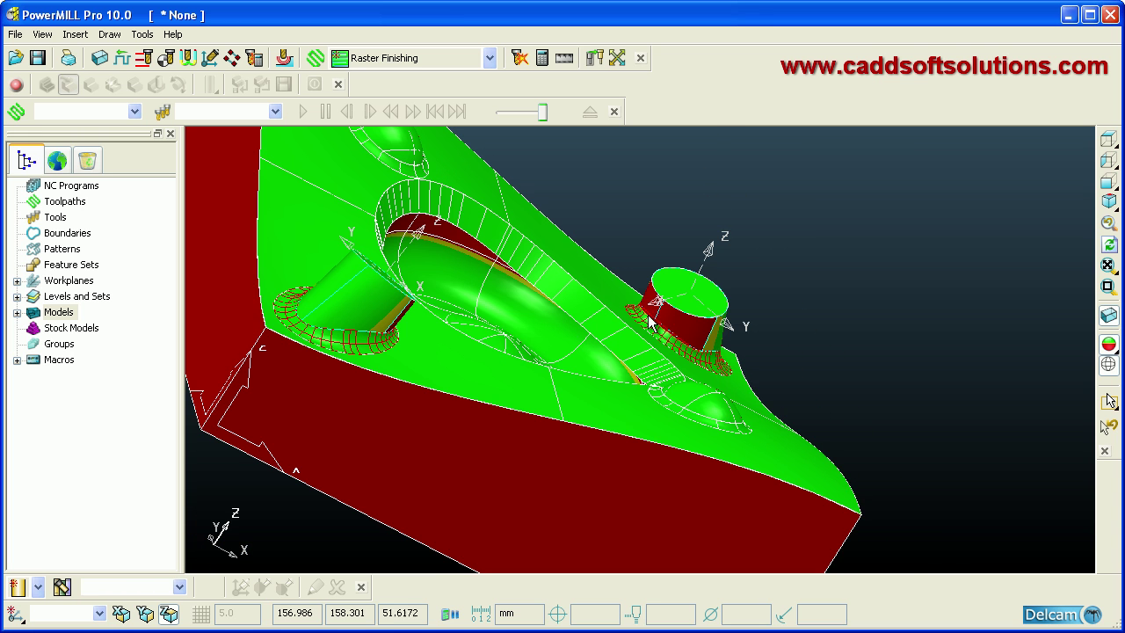
scroll(666, 320, "up", 2)
scroll(667, 320, "up", 2)
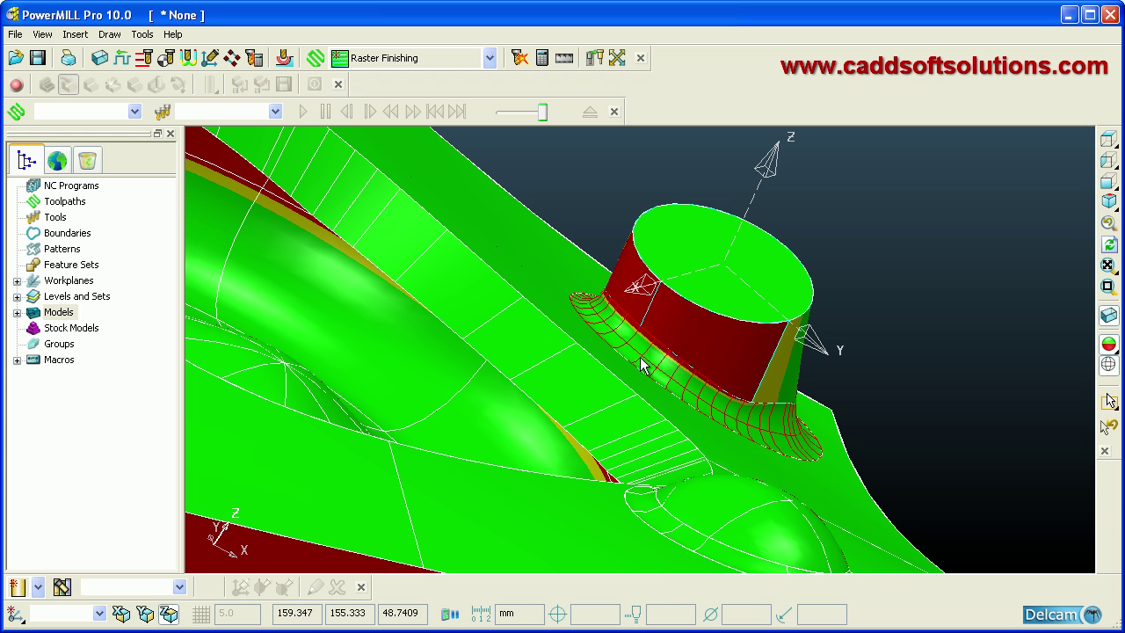
scroll(640, 350, "down", 1)
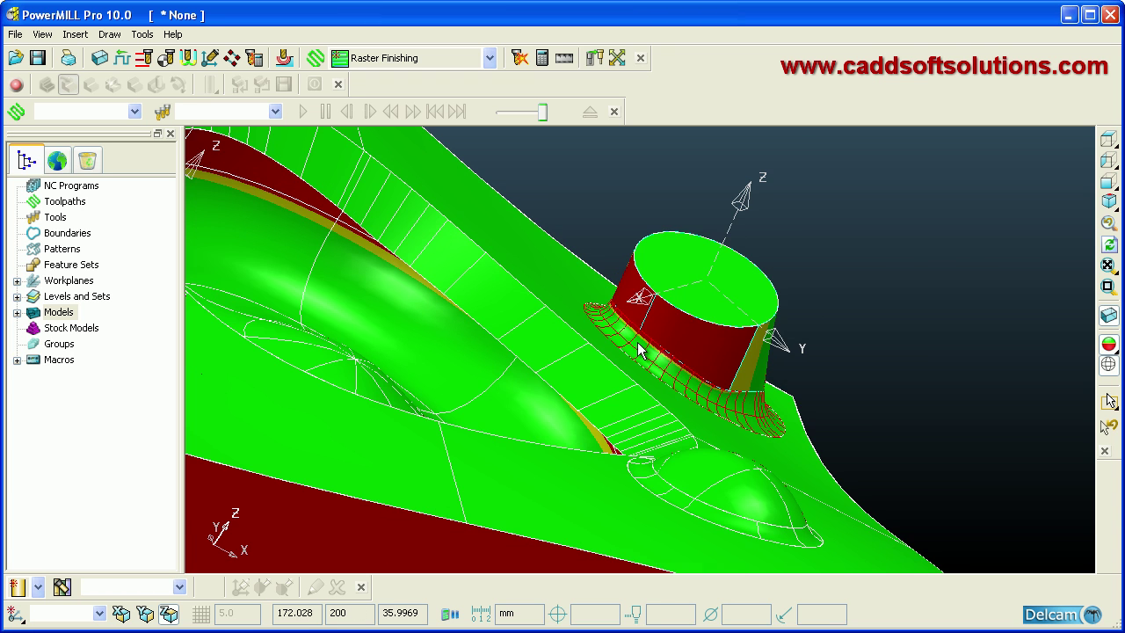
scroll(639, 349, "down", 1)
middle_click_drag(401, 292, 243, 296)
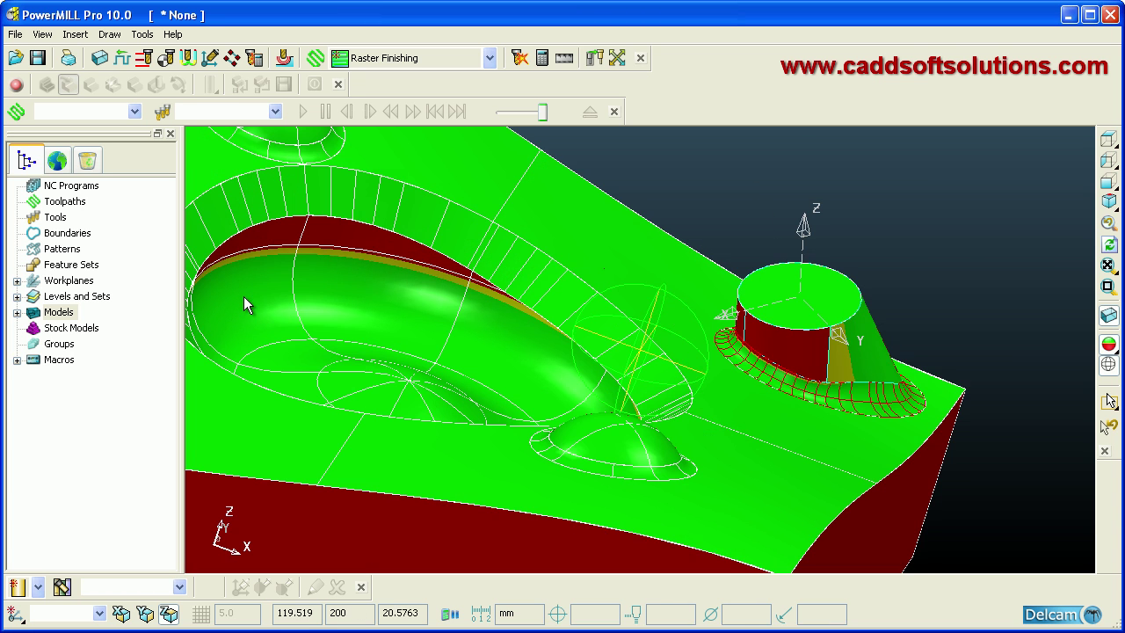
middle_click_drag(601, 383, 463, 367)
scroll(482, 343, "up", 3)
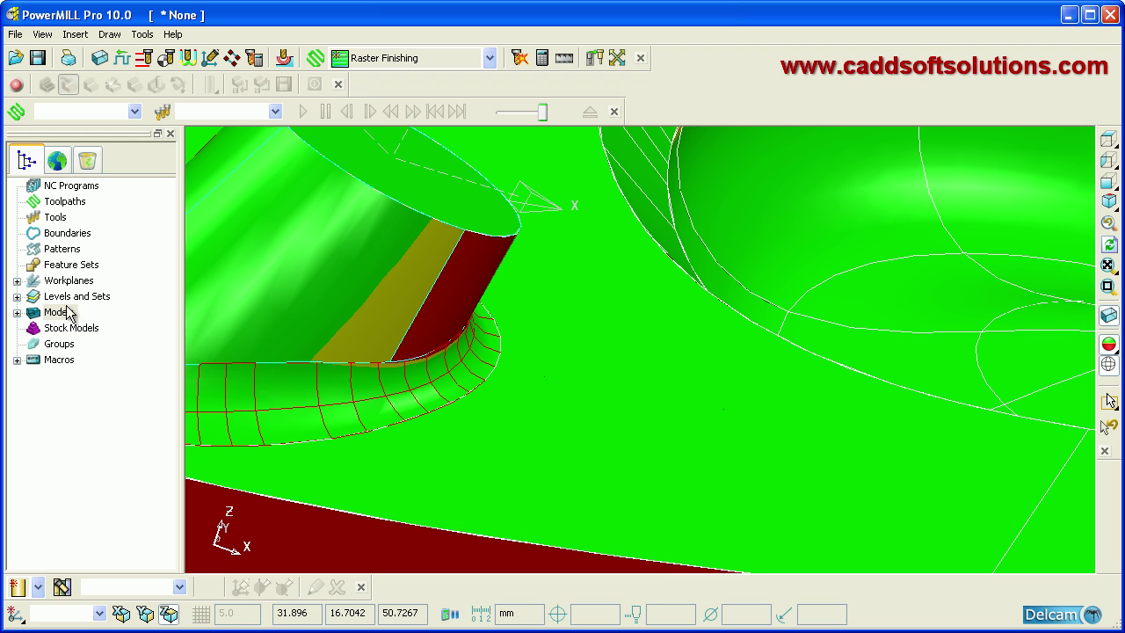
right_click(62, 317)
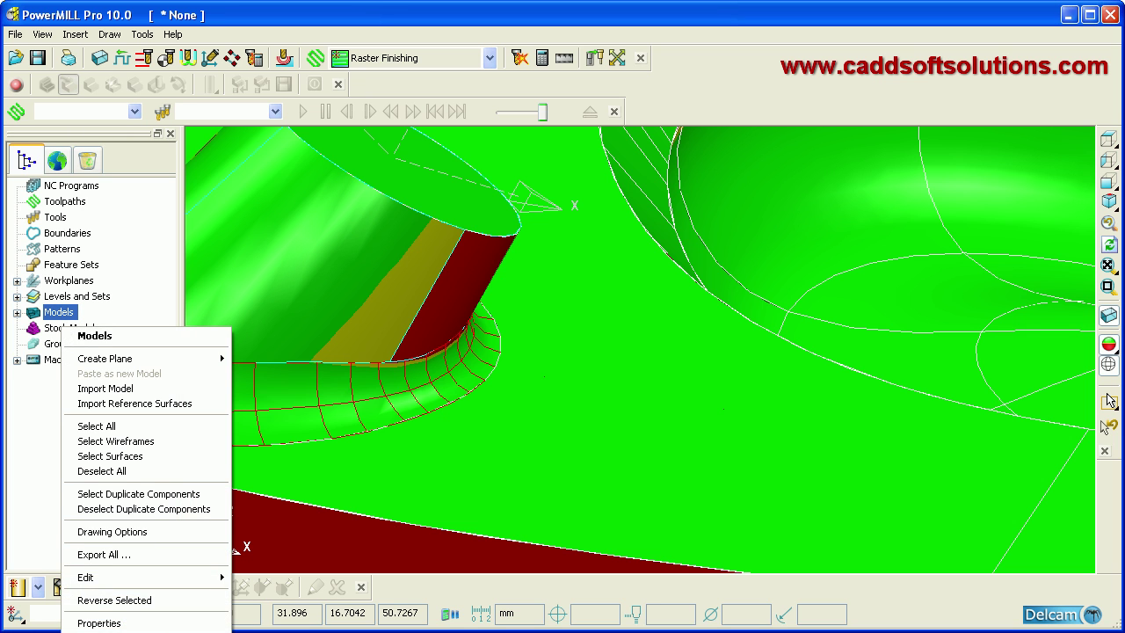
- Delete the channels model and import die.dgk from the examples folder
left_click(389, 455)
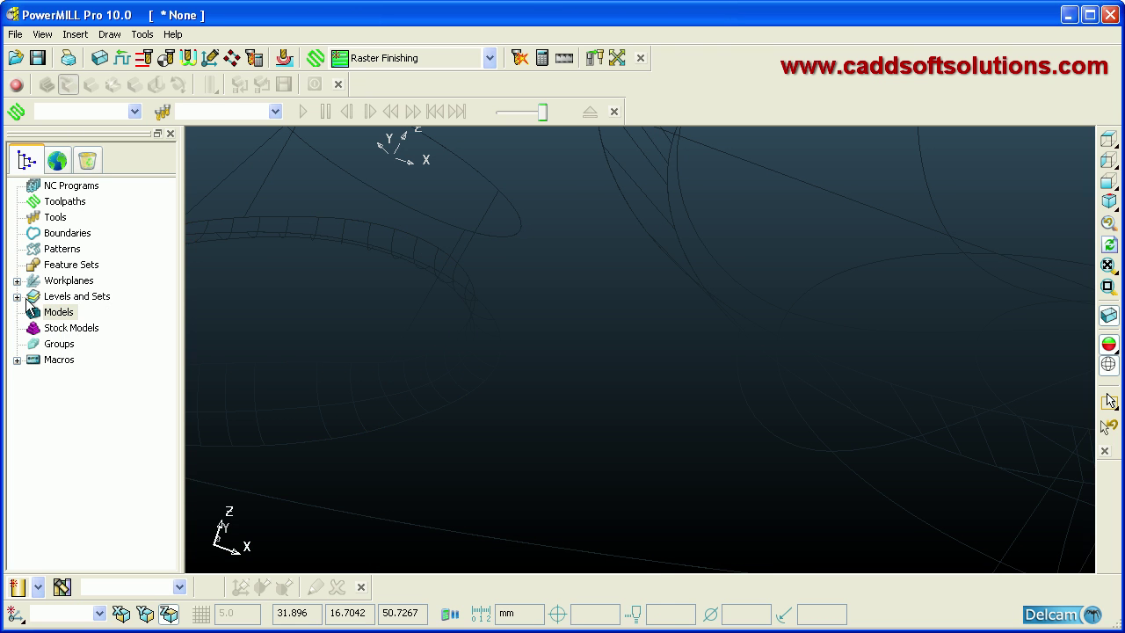
right_click(53, 313)
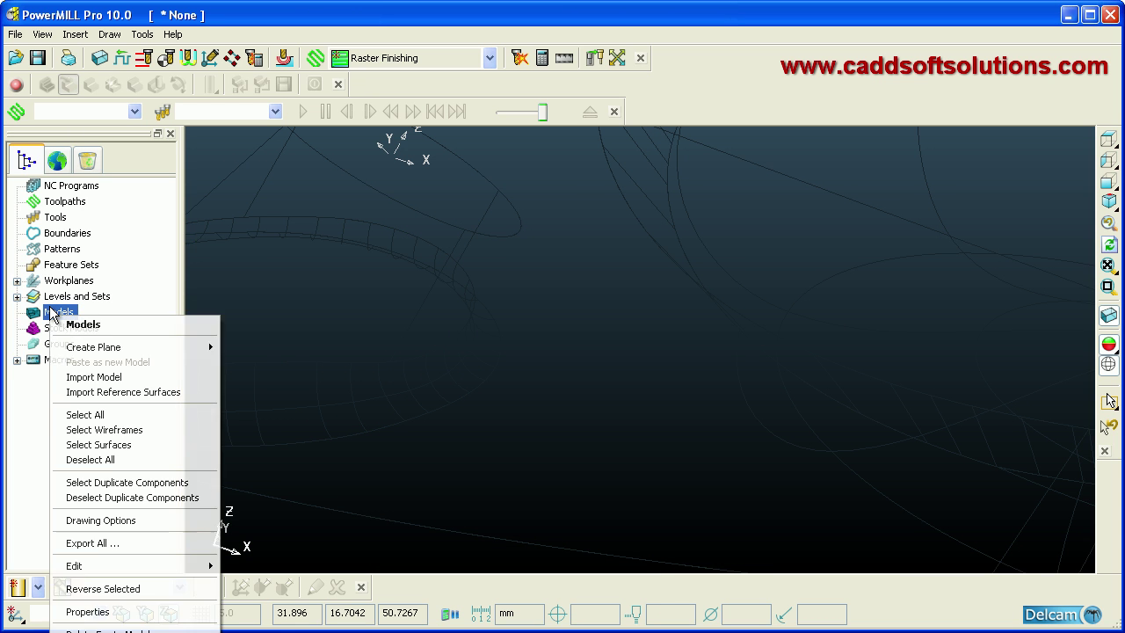
left_click(94, 377)
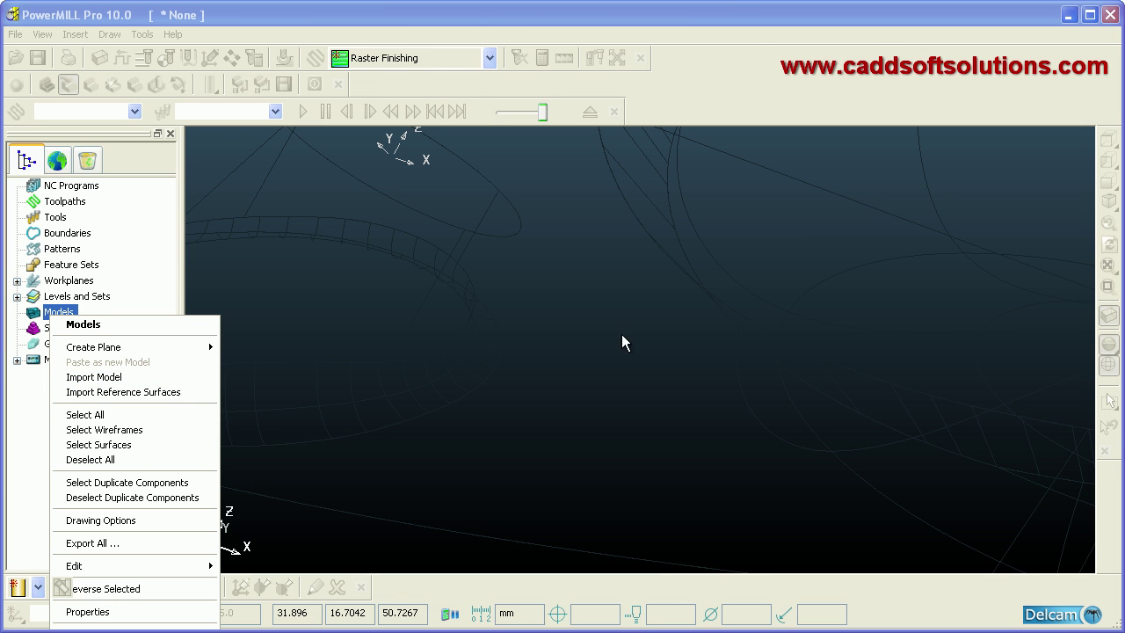
left_click(661, 270)
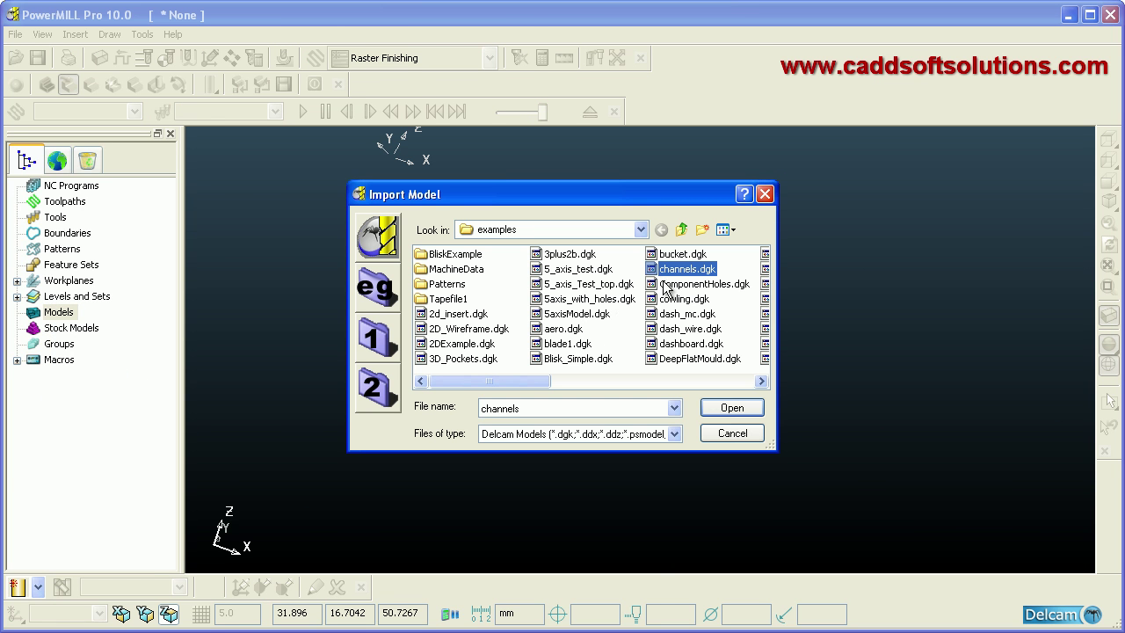
key("Down")
key("Down")
key("Down")
key("Down")
key("Down")
key("Down")
key("Down")
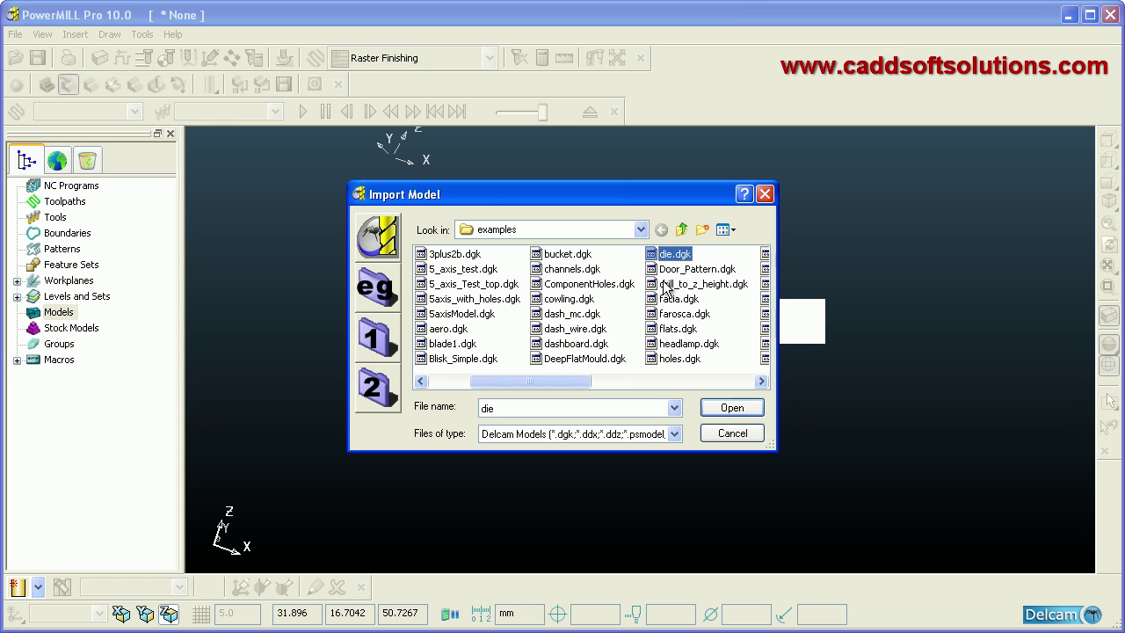
left_click(715, 410)
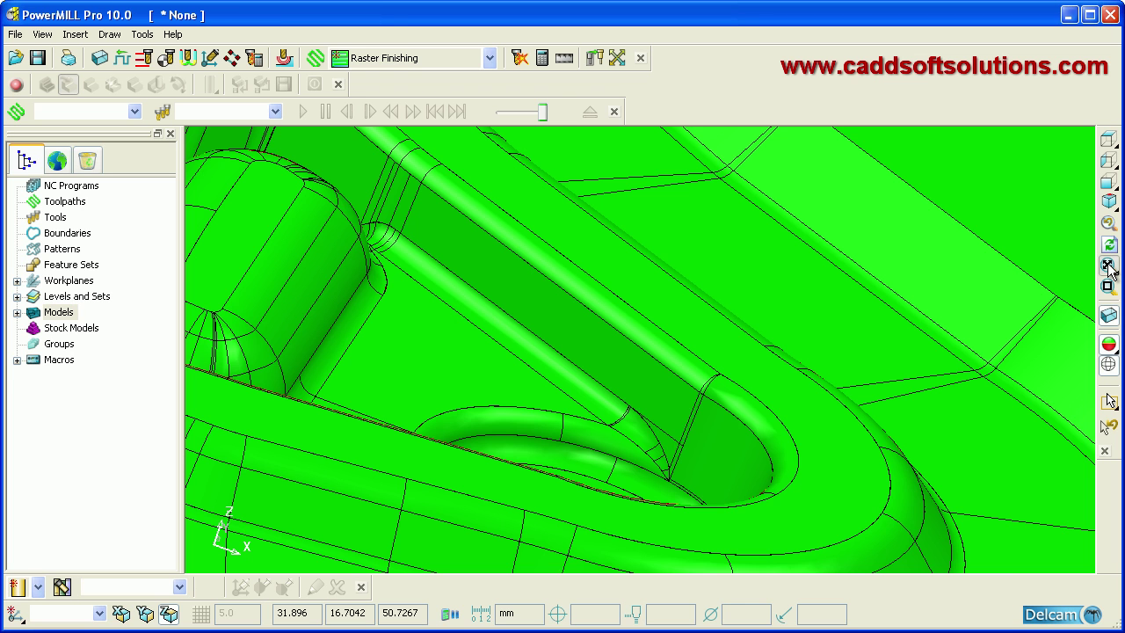
- Zoom out, orbit the die block and apply Minimum Radius Shade
scroll(922, 325, "down", 5)
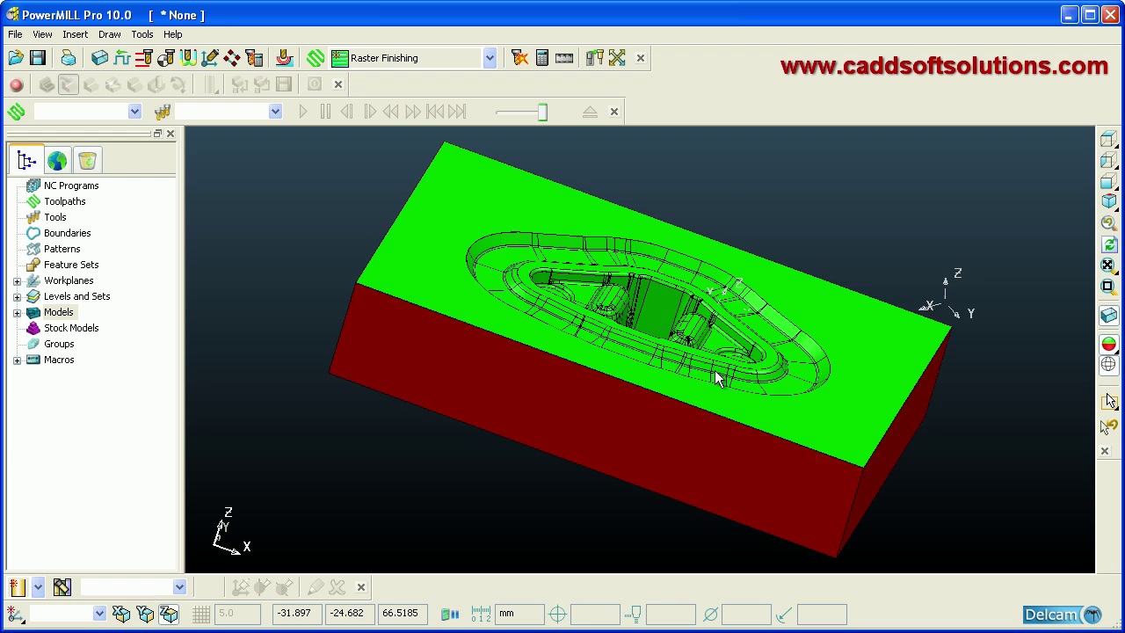
middle_click_drag(718, 377, 1081, 347)
middle_click_drag(749, 393, 1120, 345)
mouse_move(1110, 345)
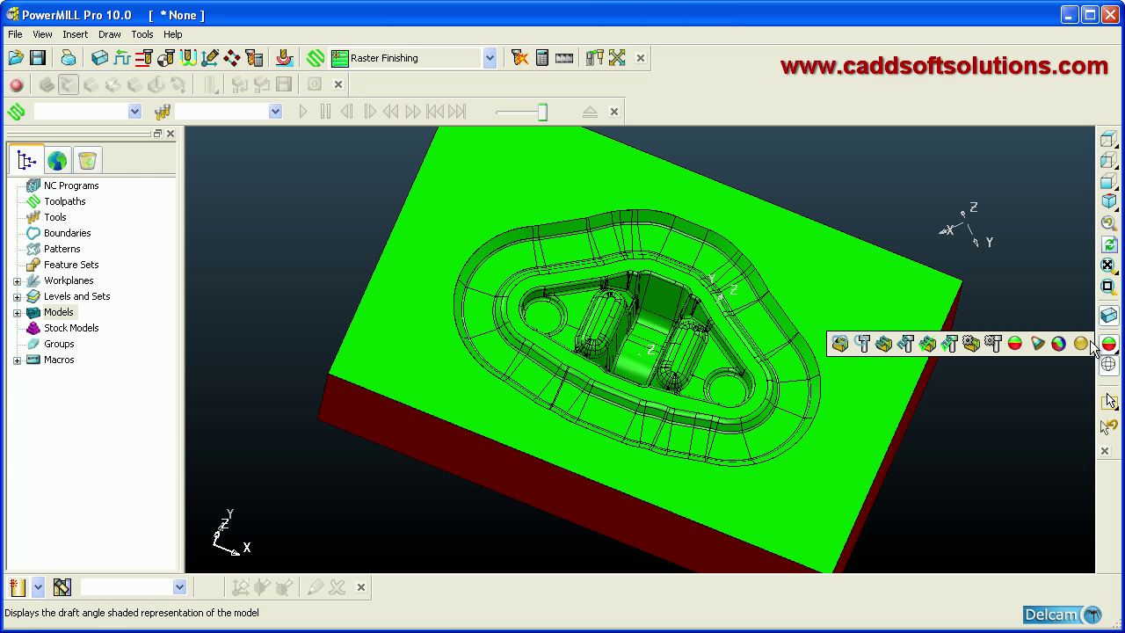
left_click(1037, 344)
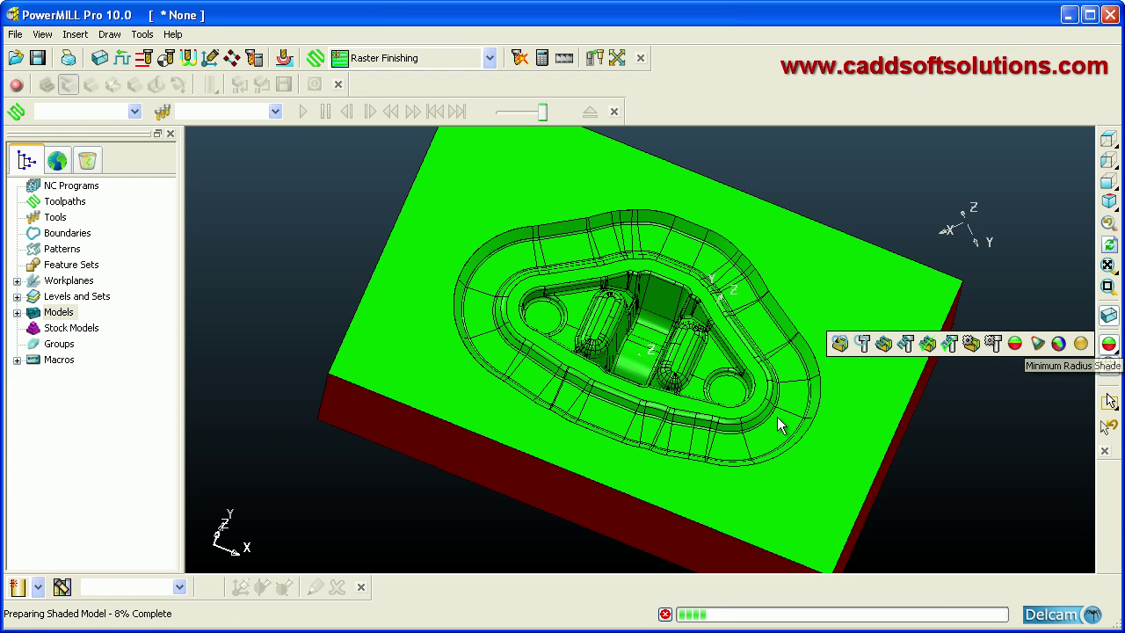
right_click(59, 315)
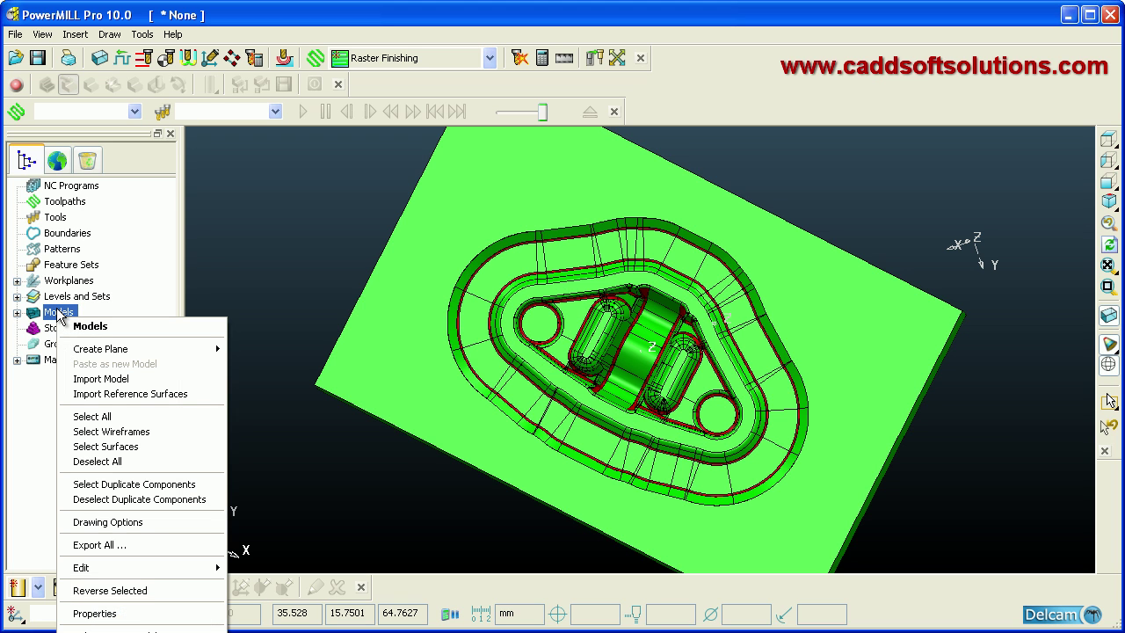
- Try a minimum tool radius of 8, then set it to 3.0 and accept the drawing options
left_click(141, 526)
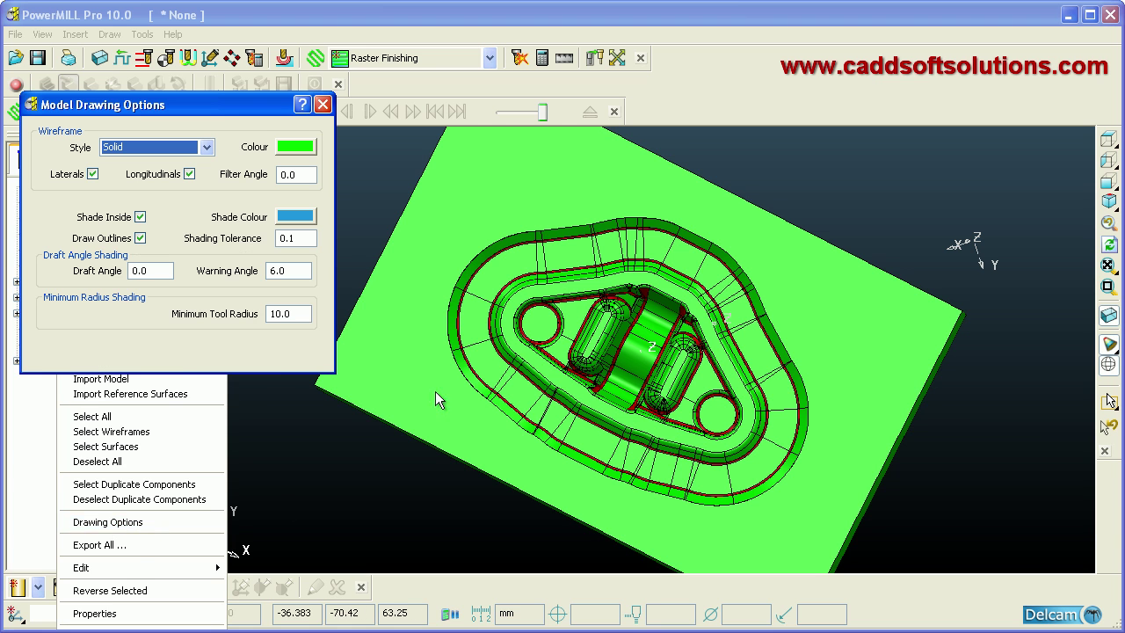
double_click(287, 313)
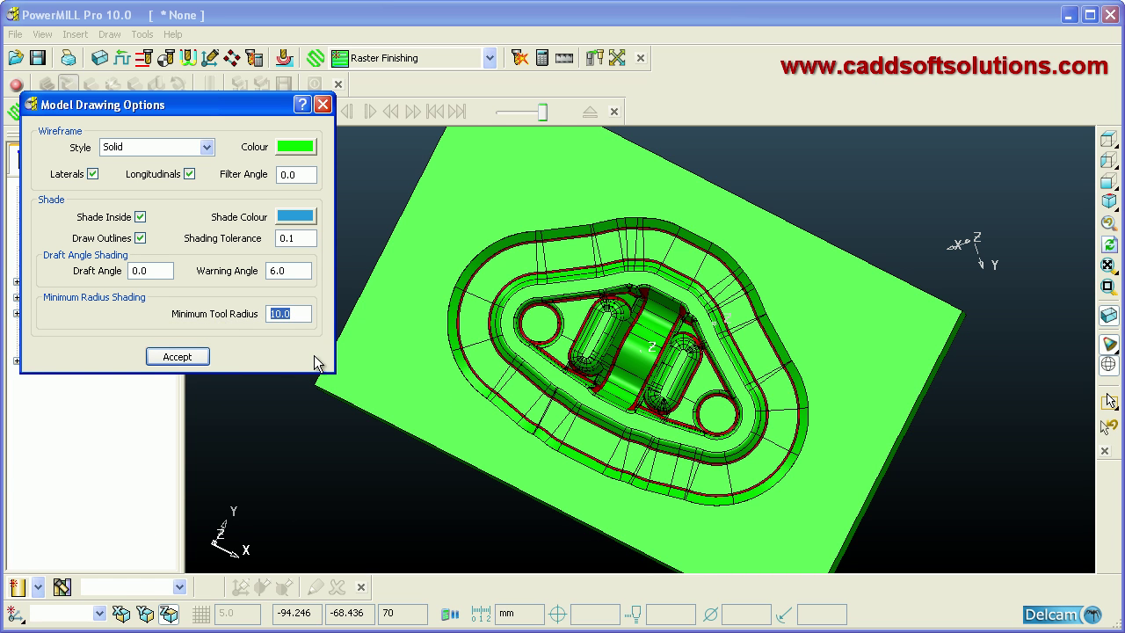
type("8")
left_click(290, 271)
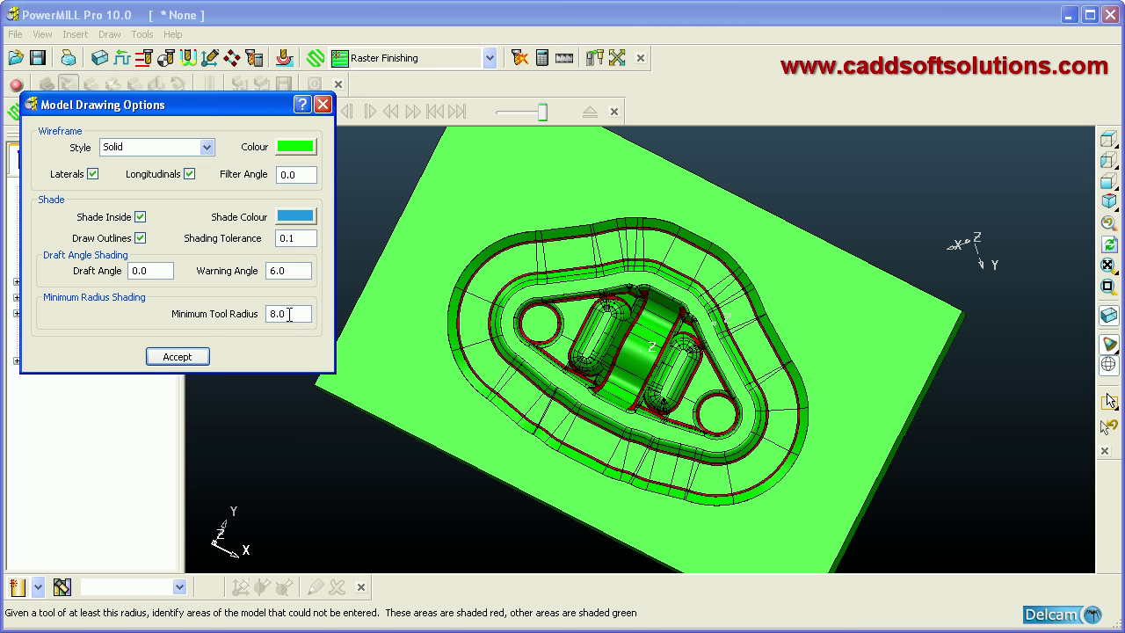
left_click_drag(291, 315, 201, 314)
left_click(283, 271)
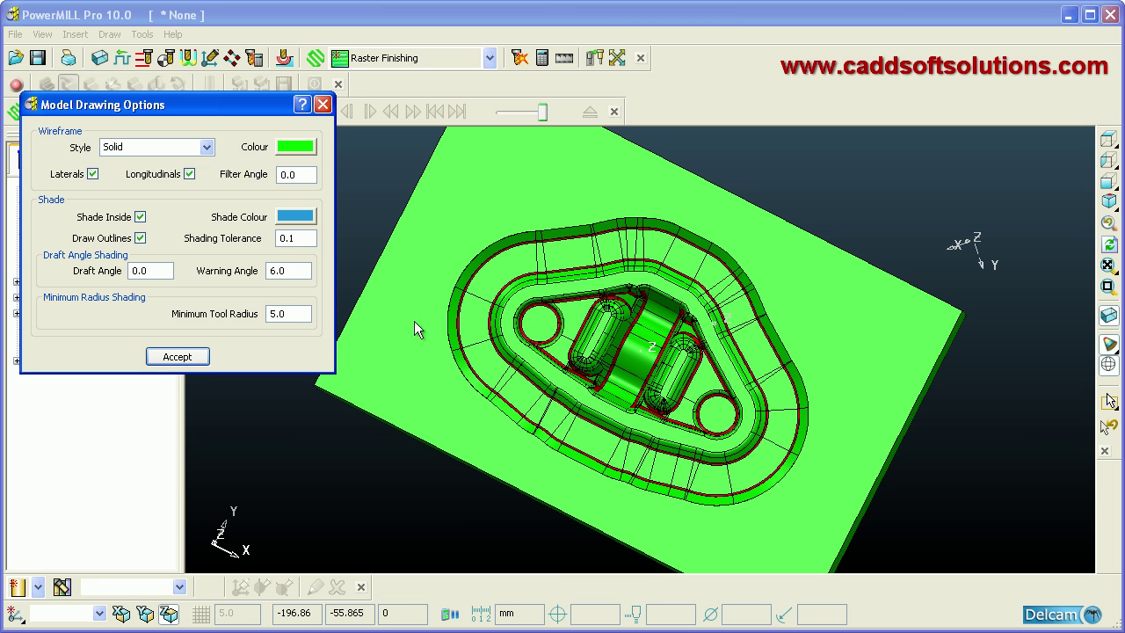
double_click(289, 309)
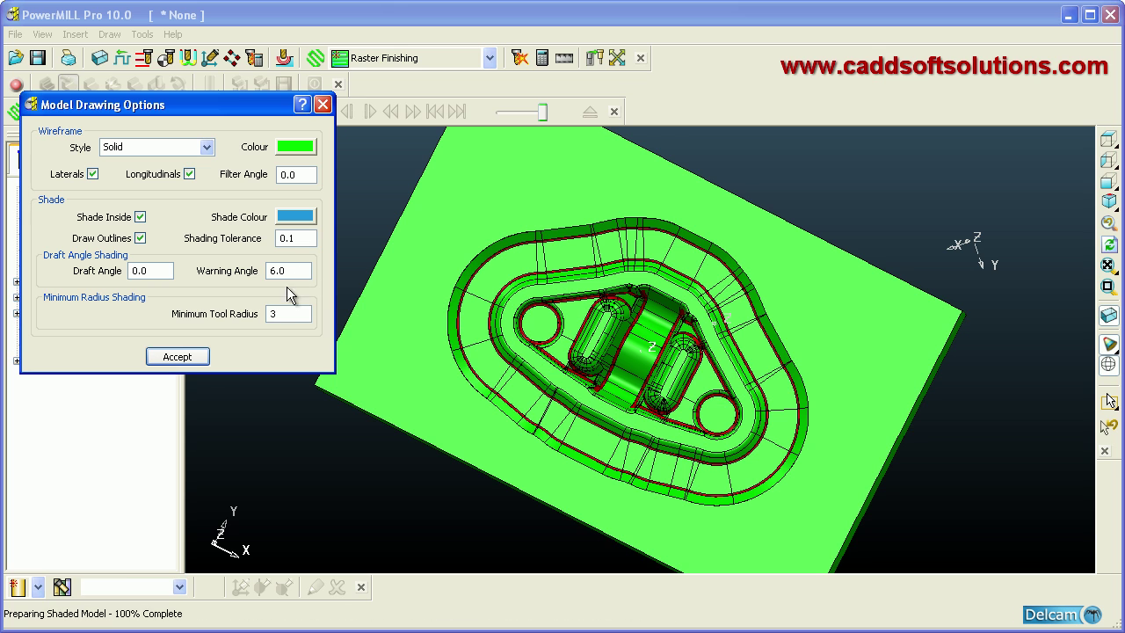
left_click(201, 357)
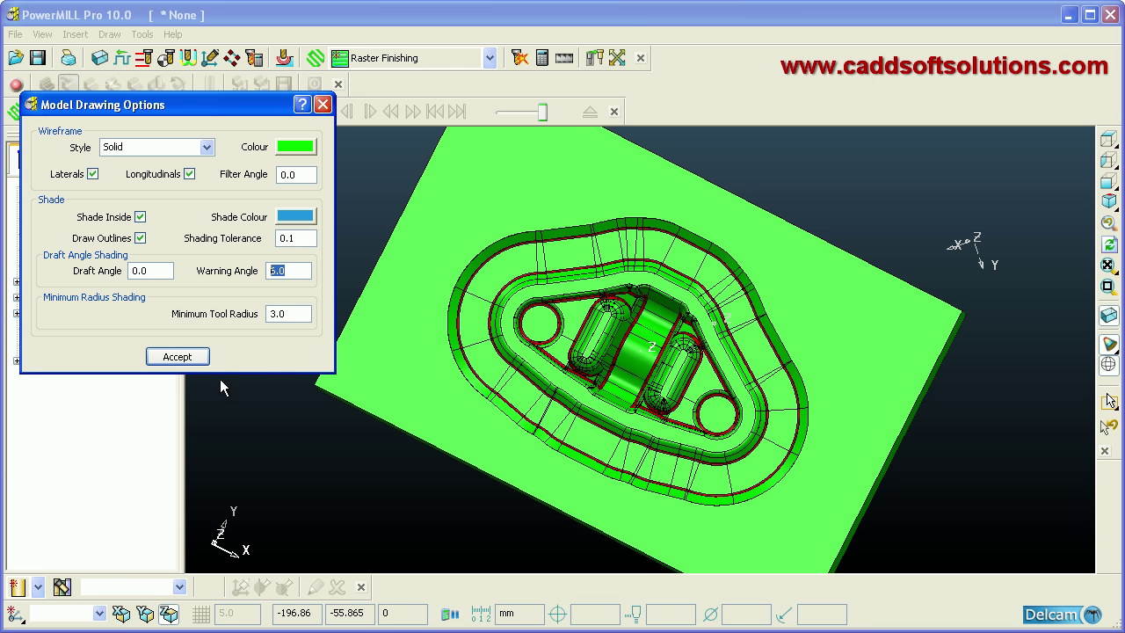
left_click(179, 356)
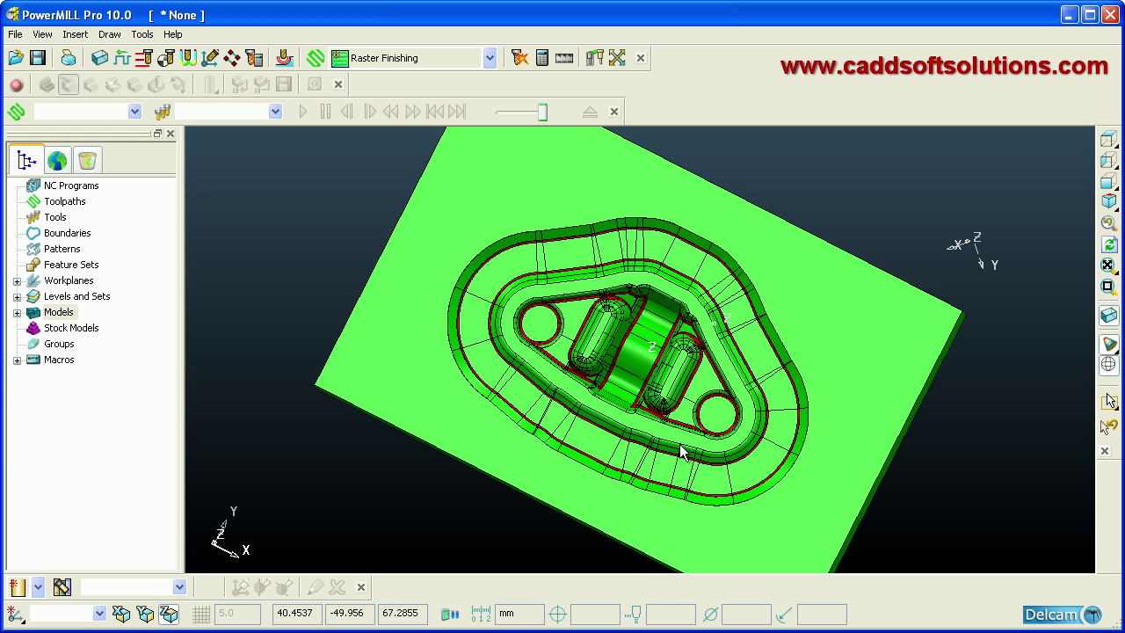
- Orbit the die to face its pocket and zoom in on the red-flagged edges
mouse_move(749, 406)
middle_mouse_down()
mouse_move(738, 460)
mouse_move(662, 434)
mouse_move(786, 446)
mouse_move(828, 438)
mouse_move(634, 353)
mouse_move(624, 380)
mouse_move(647, 373)
mouse_move(666, 426)
mouse_move(686, 420)
middle_mouse_up()
scroll(682, 404, "up", 2)
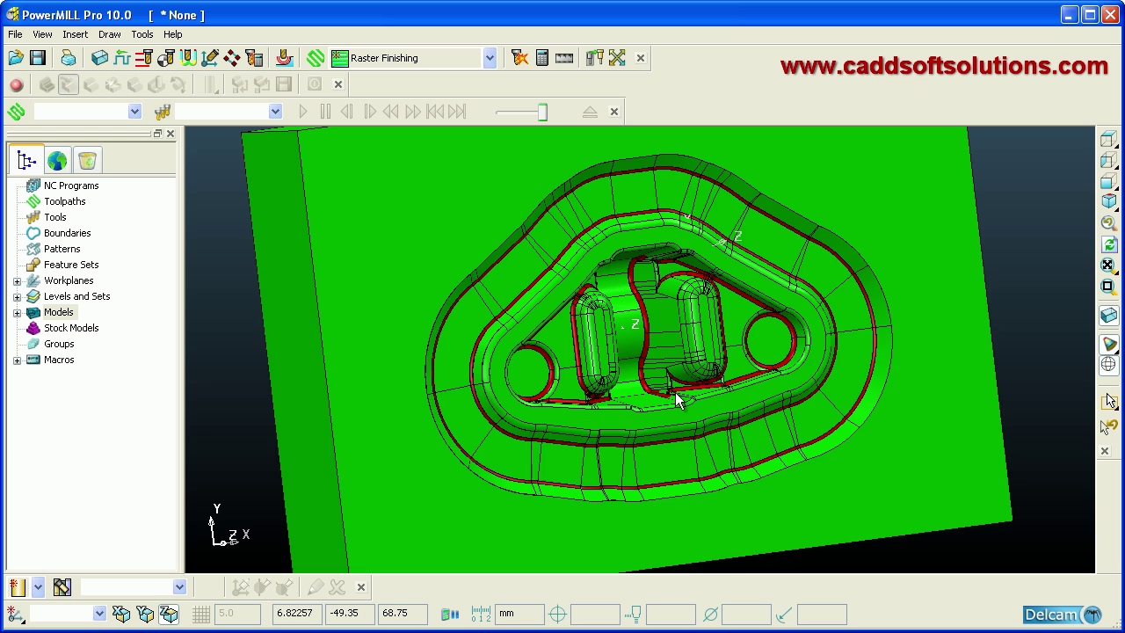
scroll(686, 378, "up", 2)
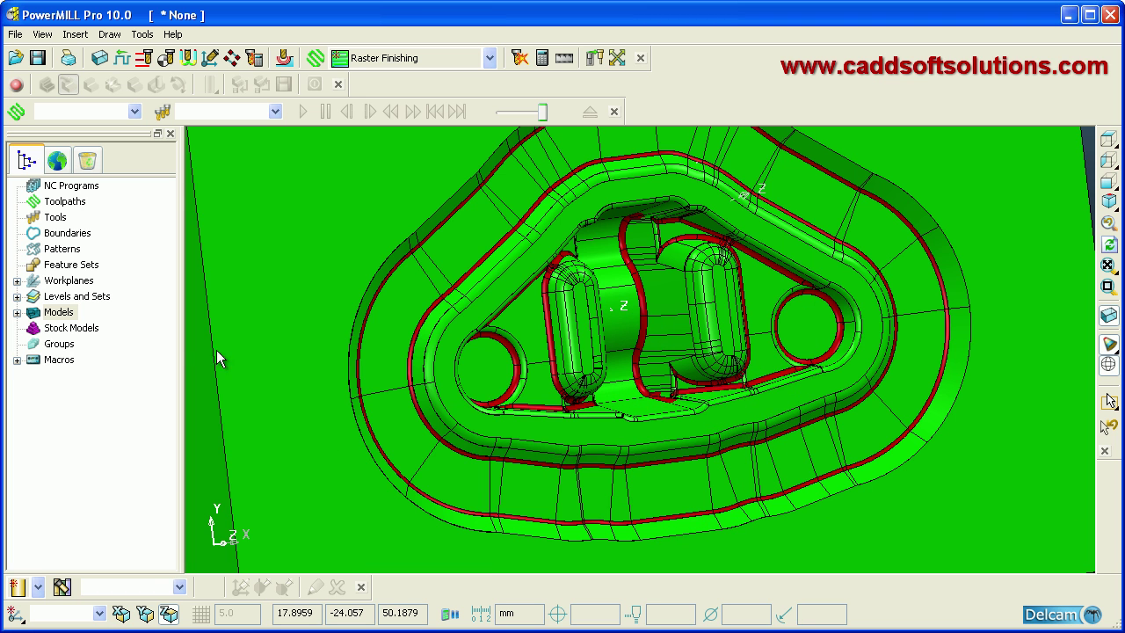
- Set the model Drawing Options' Minimum Tool Radius to 2.0 and accept it
right_click(60, 314)
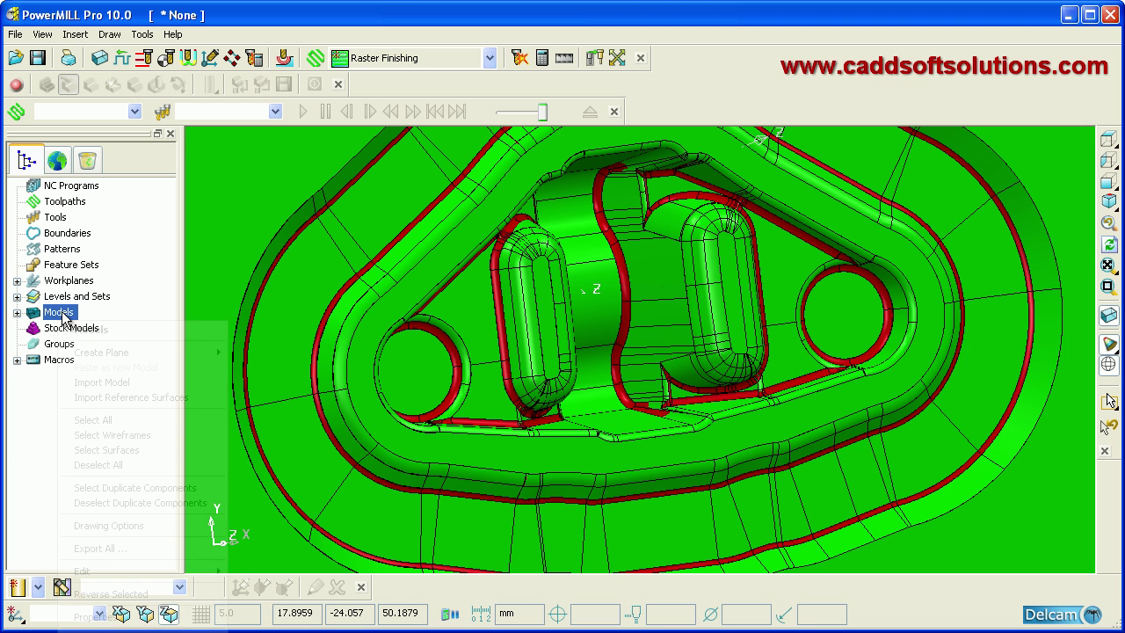
left_click(132, 532)
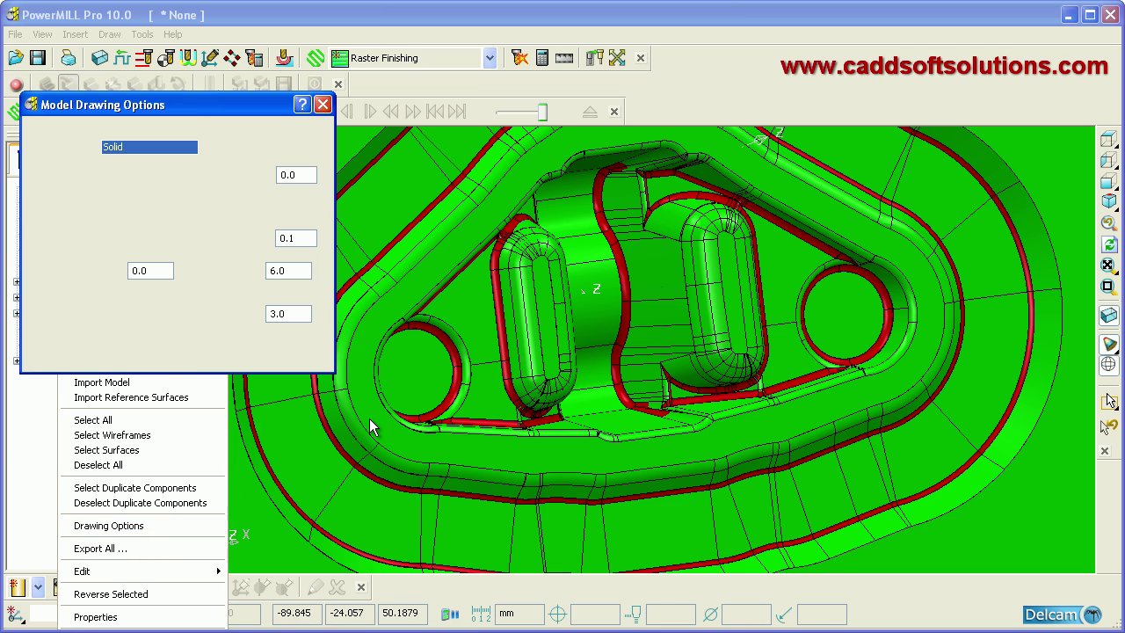
left_click_drag(289, 320, 198, 319)
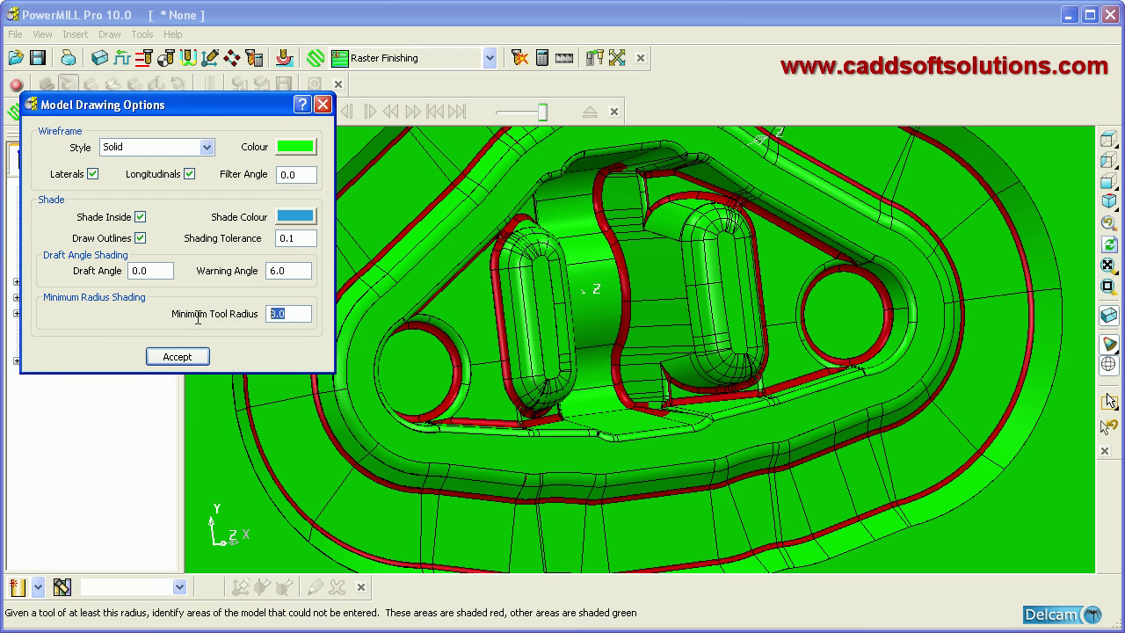
type("2")
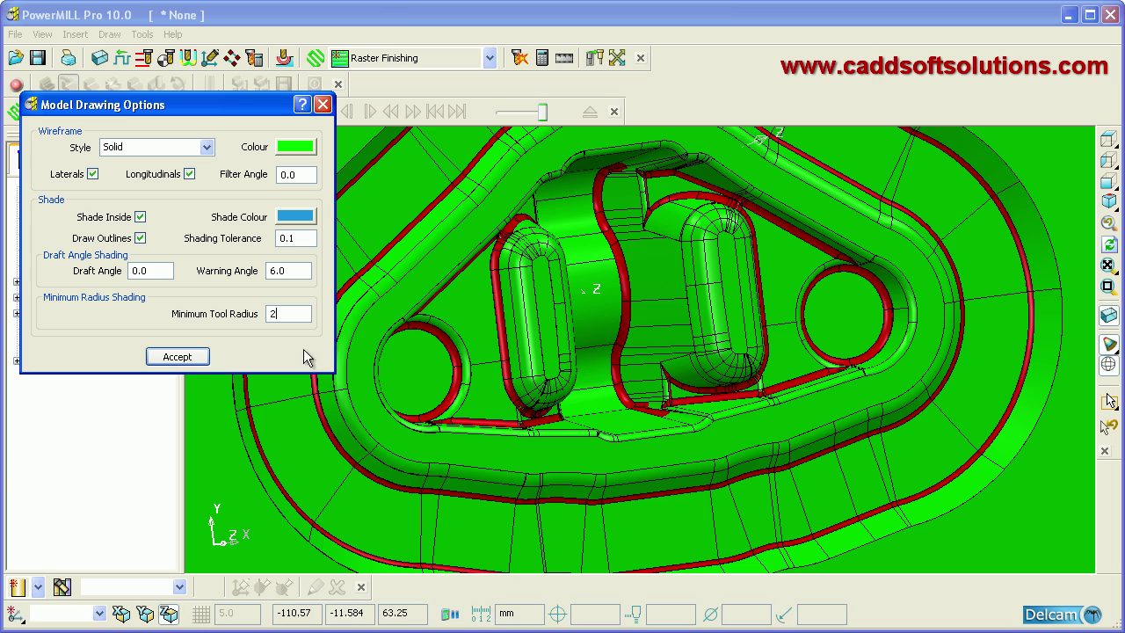
left_click(281, 269)
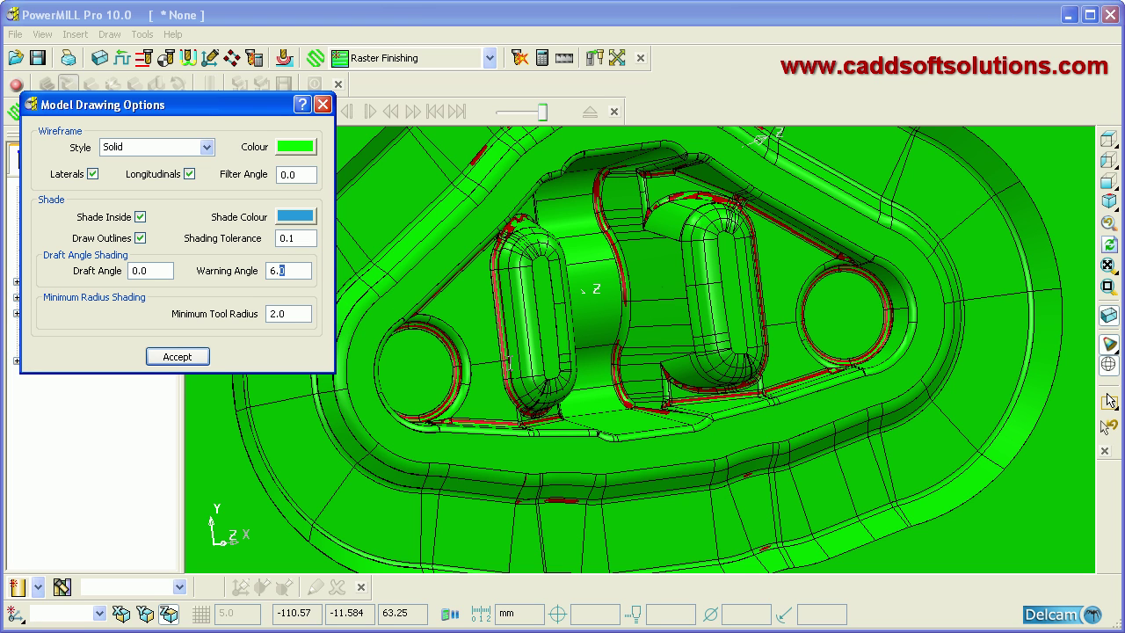
left_click(192, 360)
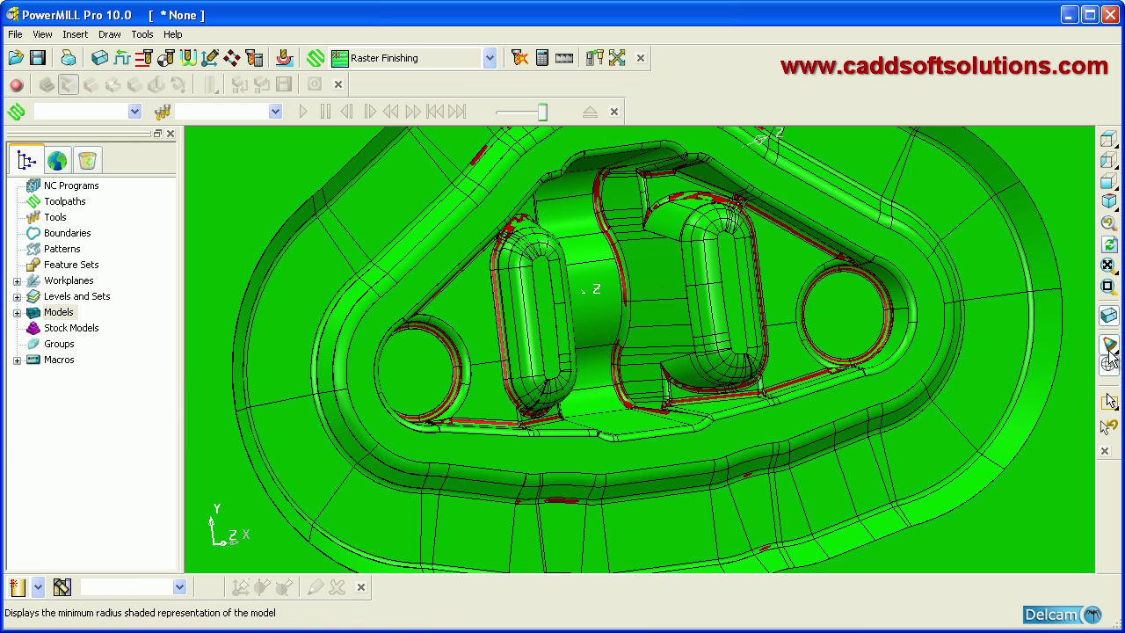
- Plain-shade the die, fit it to view from the top, and open Measure Line
mouse_move(1112, 348)
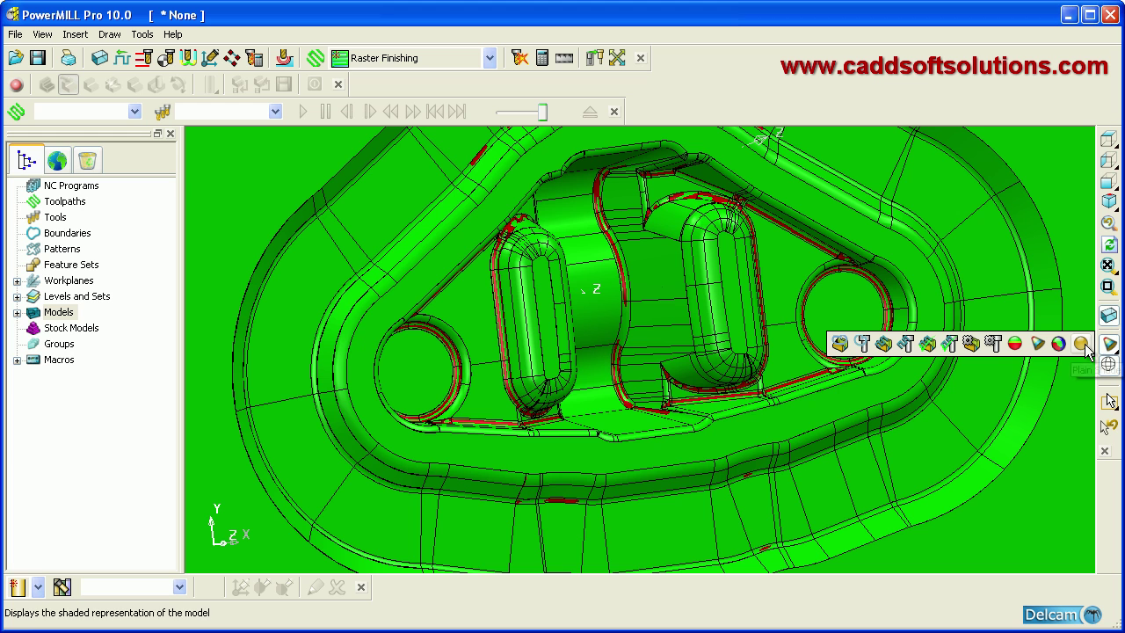
left_click(1082, 344)
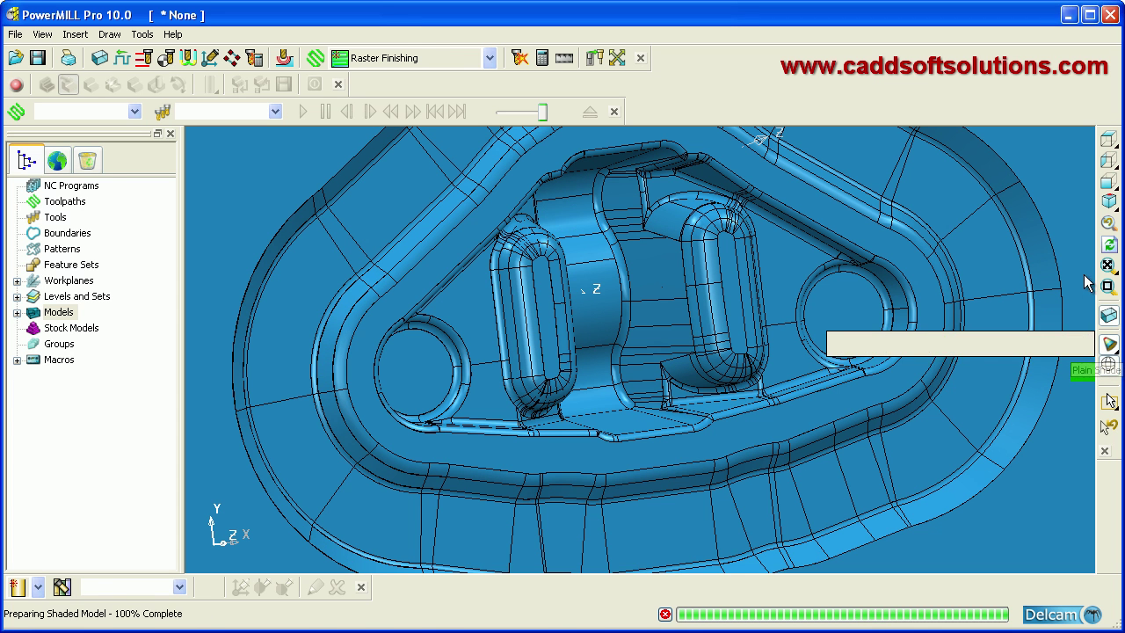
left_click(1106, 266)
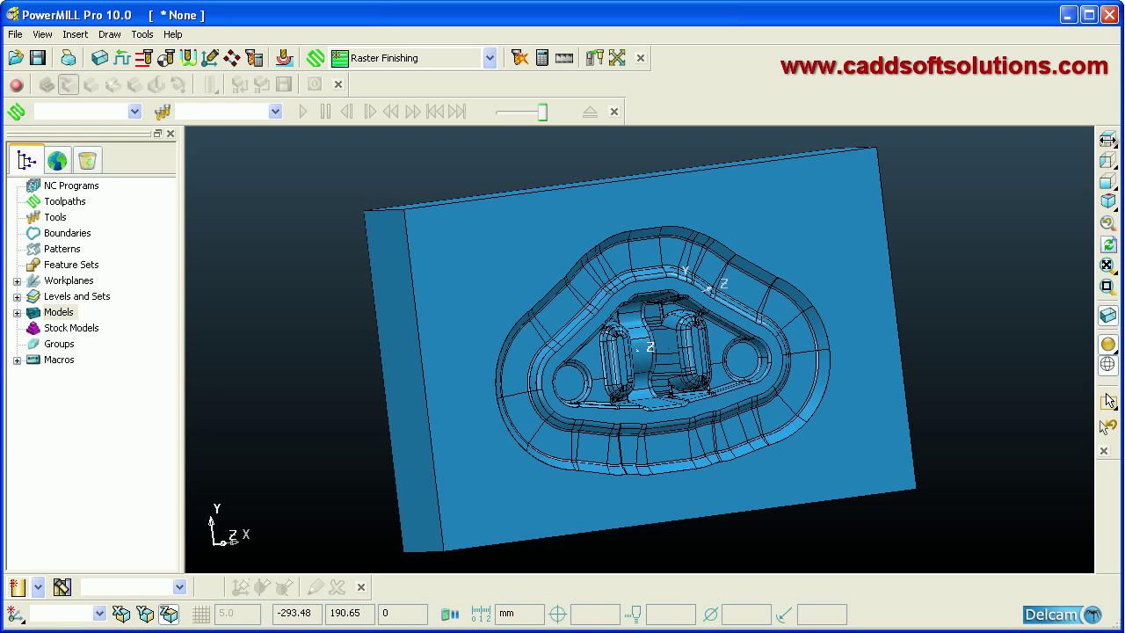
left_click(1108, 143)
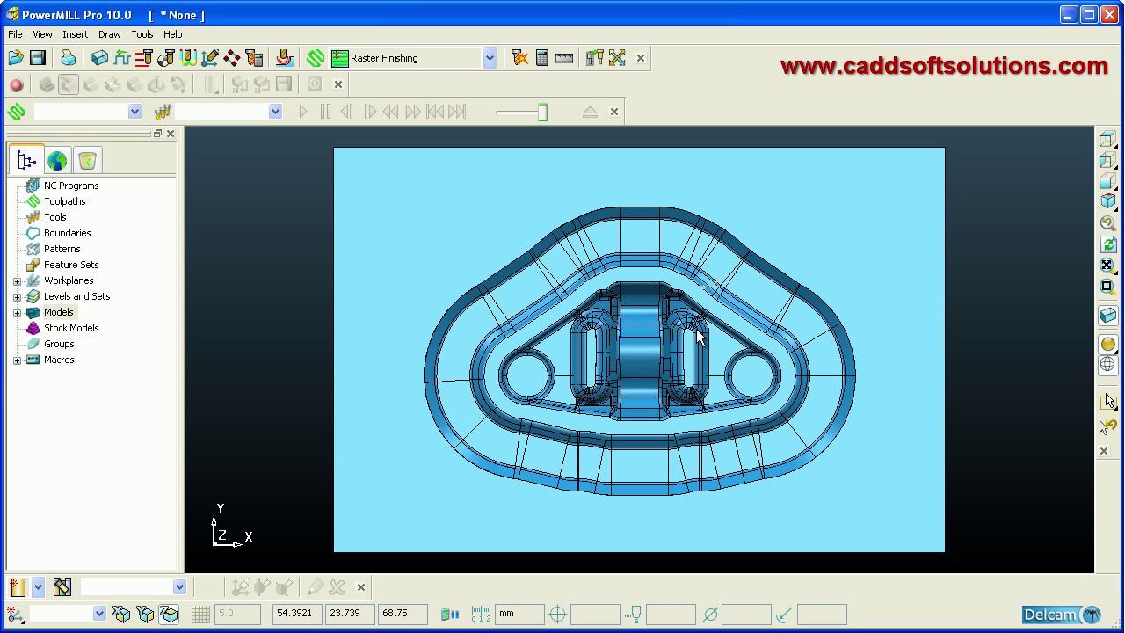
left_click(564, 59)
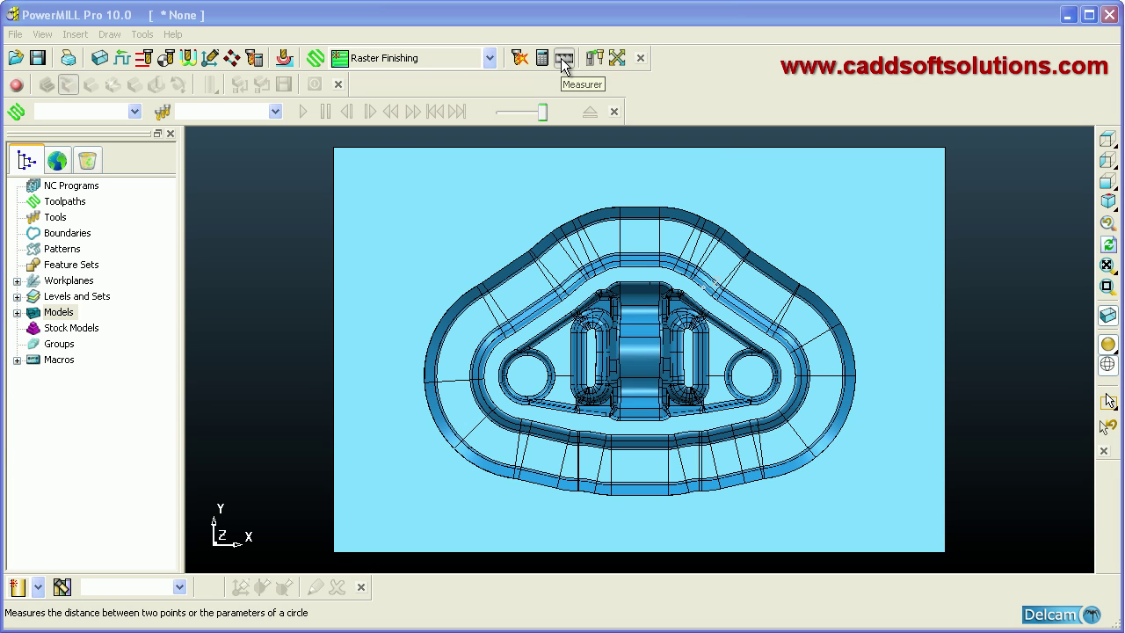
left_click_drag(538, 160, 297, 88)
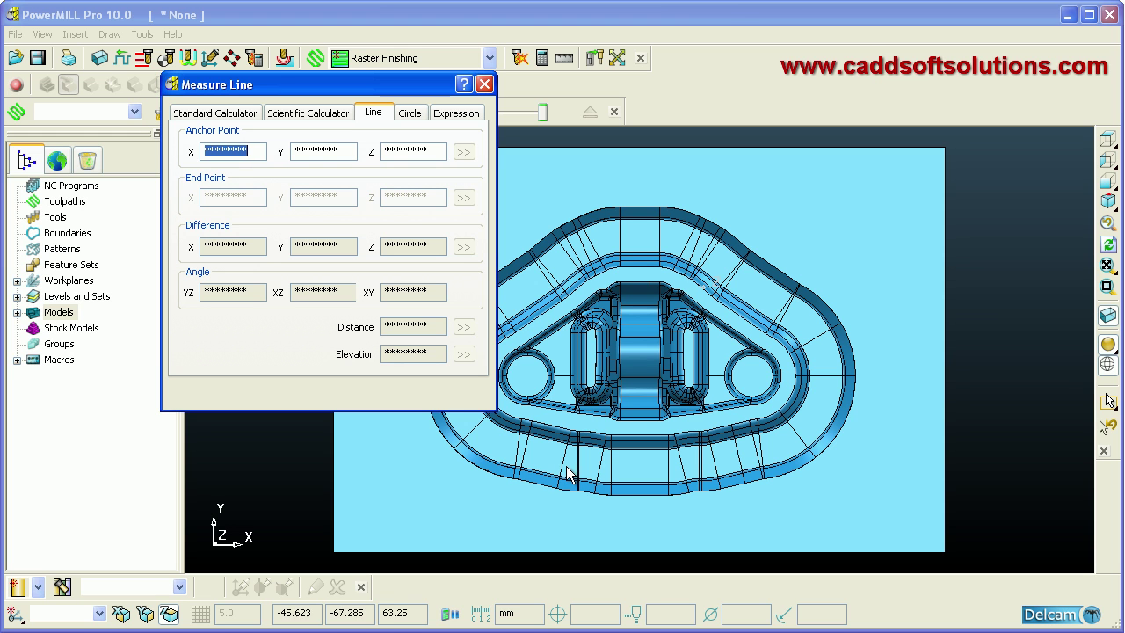
- Measure between two die edge points: distance 19.511335, XY angle -103.192658
left_click(484, 85)
scroll(555, 476, "up", 3)
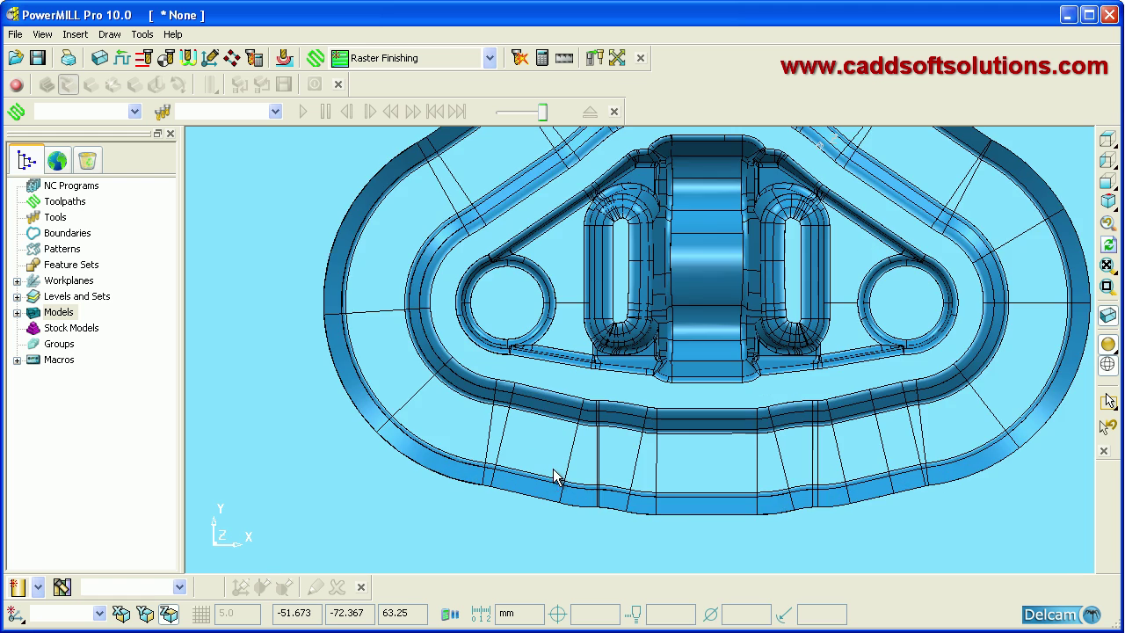
scroll(563, 467, "up", 4)
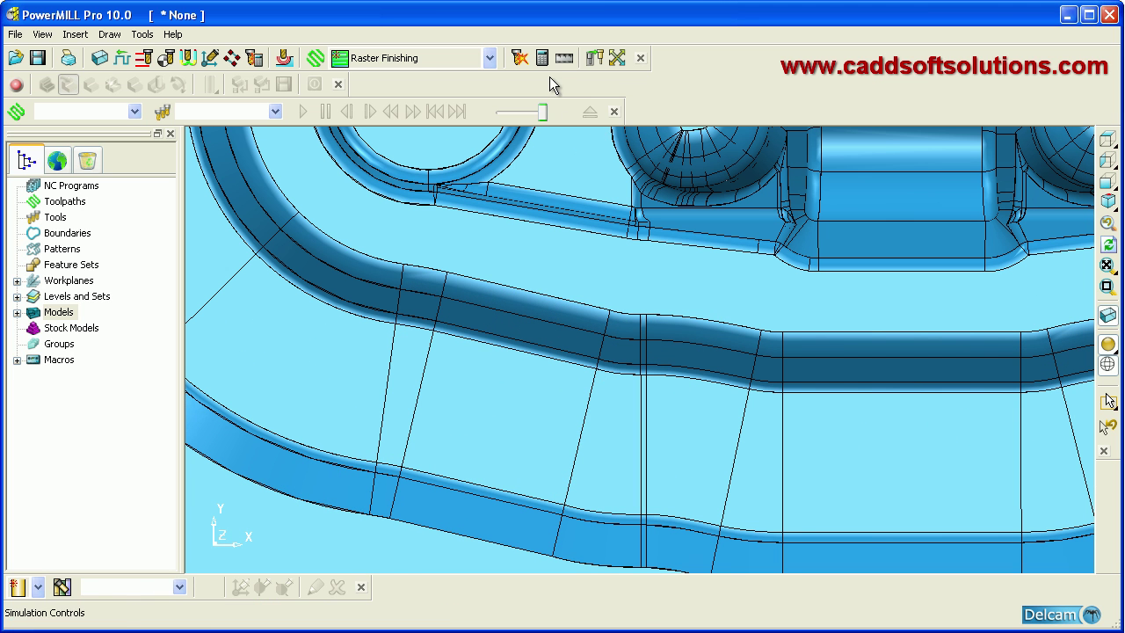
left_click(563, 58)
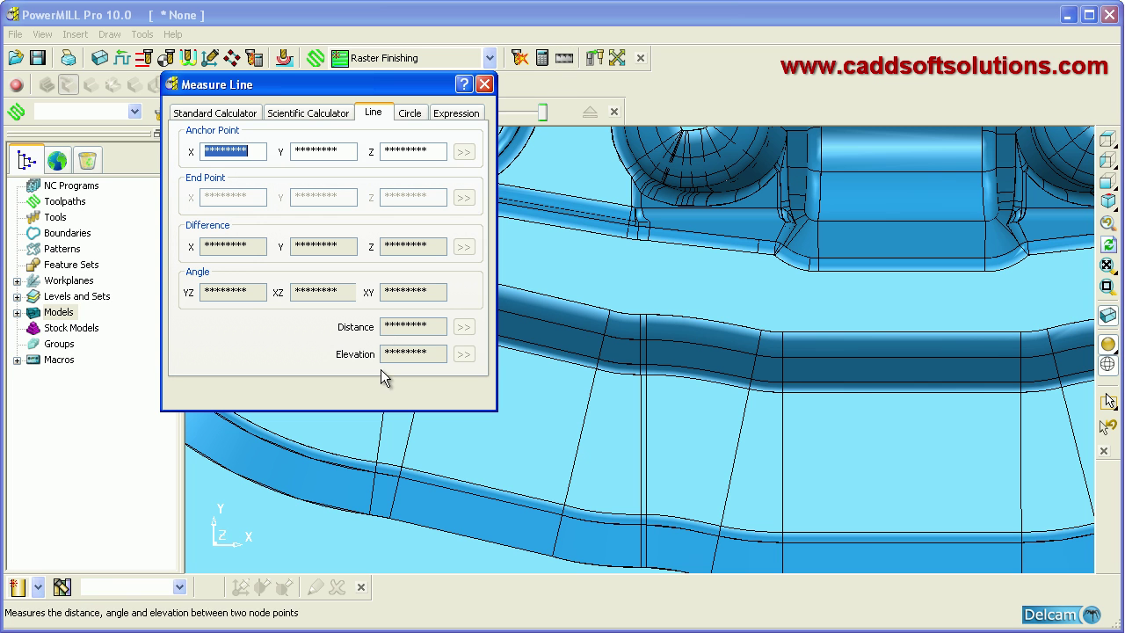
left_click(588, 360)
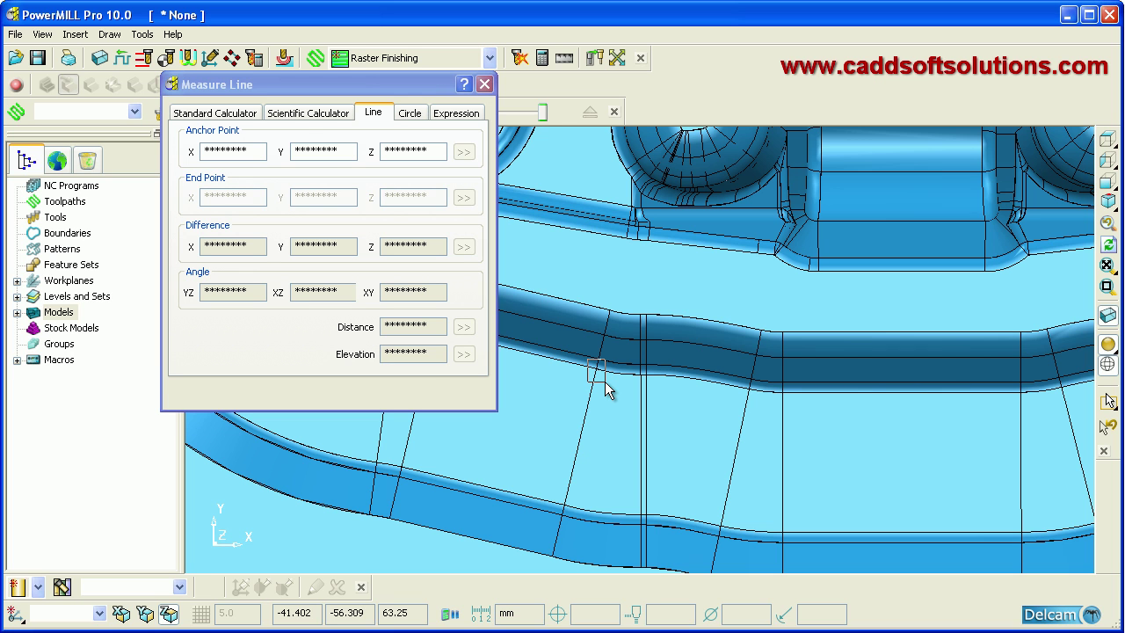
left_click(606, 390)
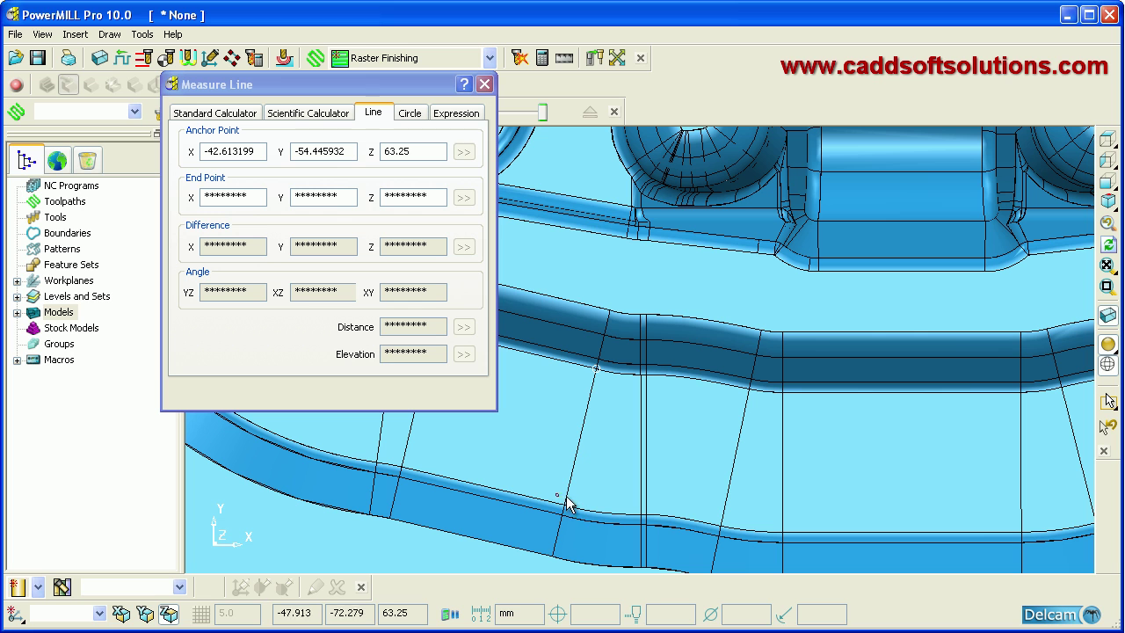
left_click(584, 516)
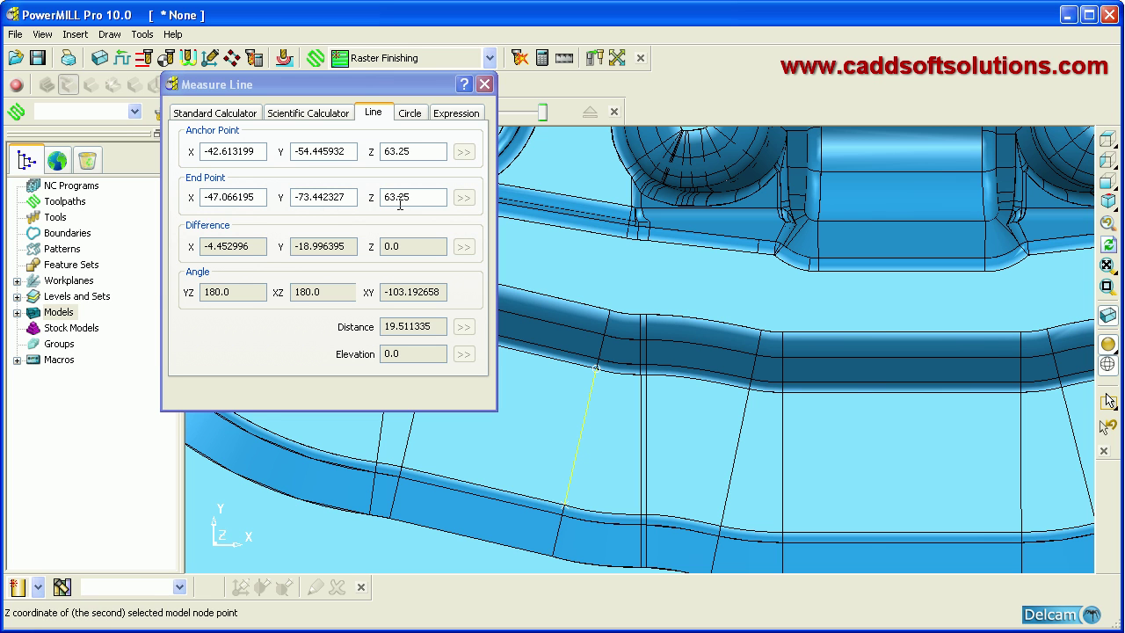
left_click(224, 264)
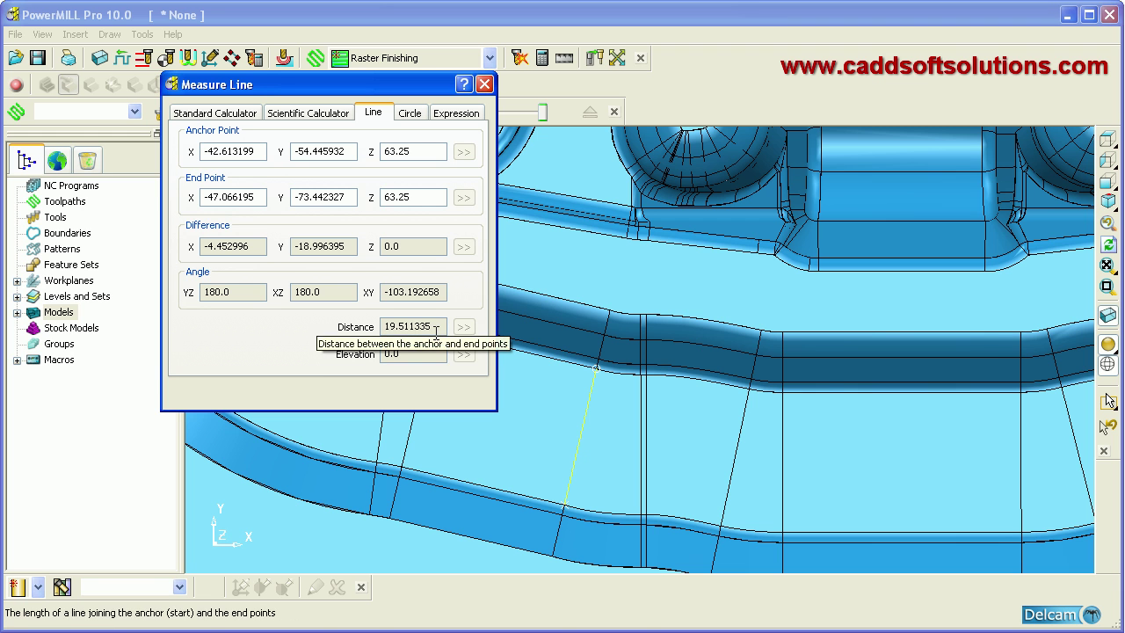
middle_click_drag(833, 362, 713, 250)
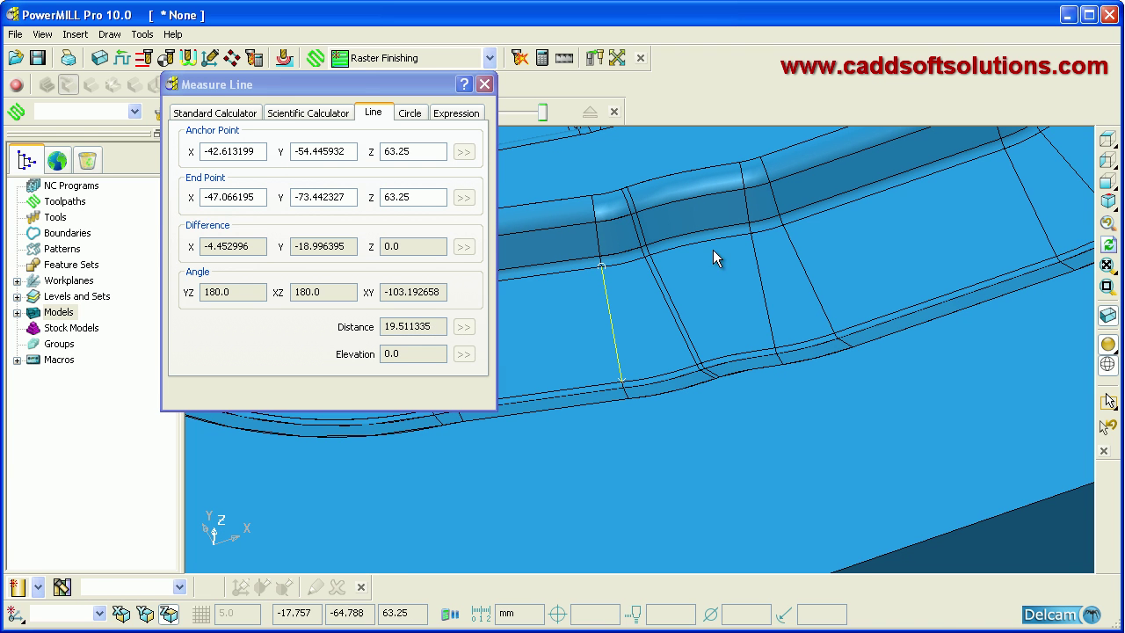
- Fit a three-point circle across the fillet, reading radius 4.999998
left_click(410, 117)
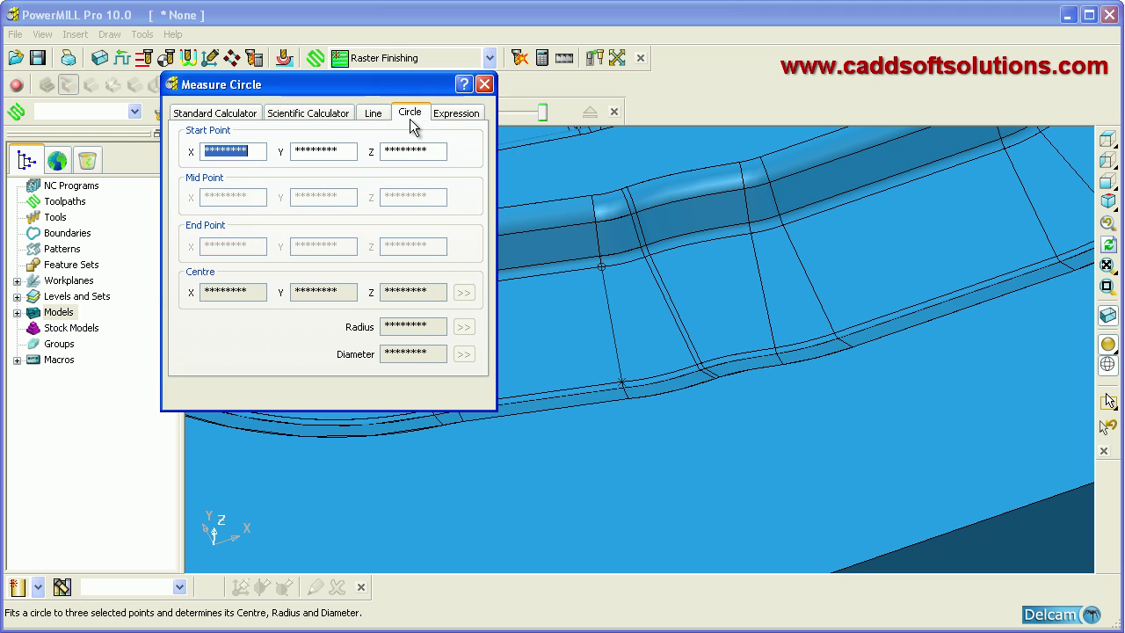
left_click(601, 205)
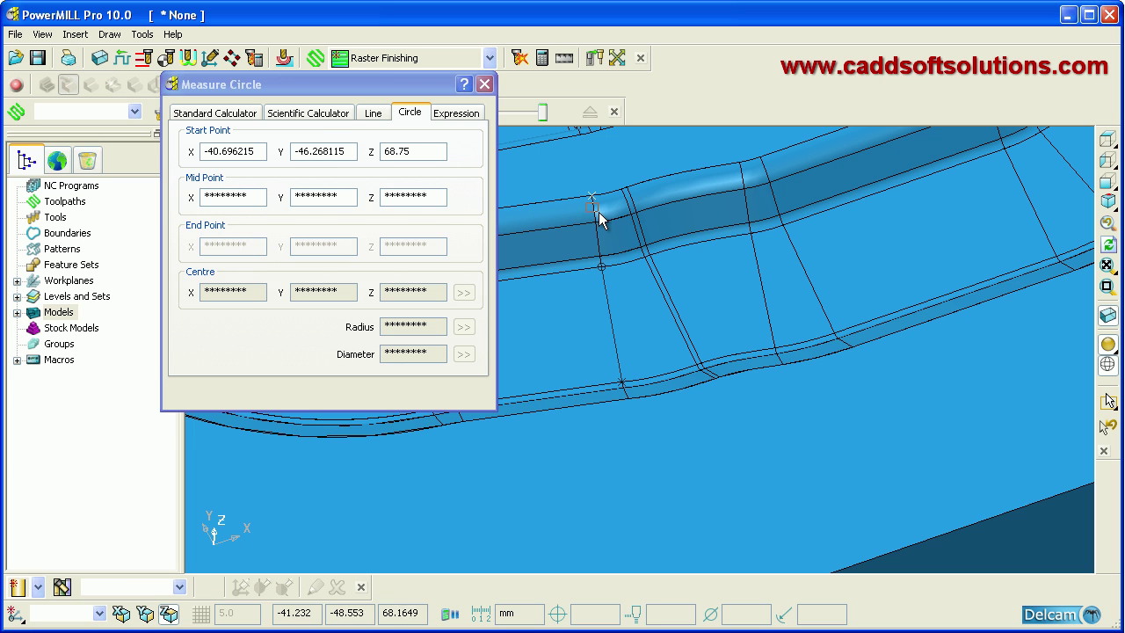
left_click(589, 225)
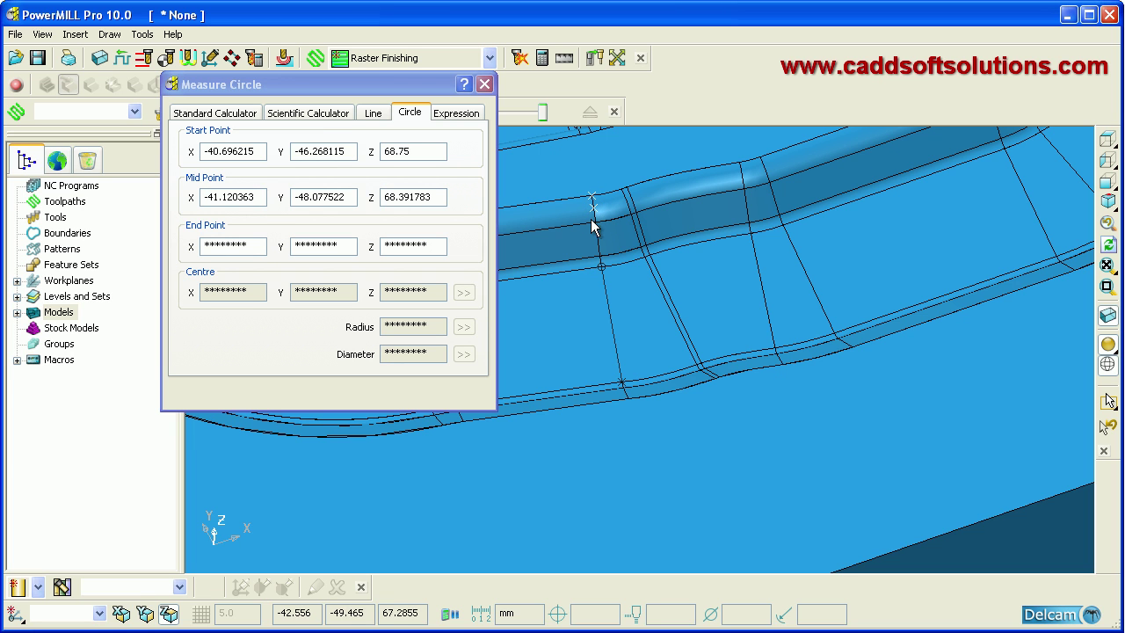
left_click(602, 233)
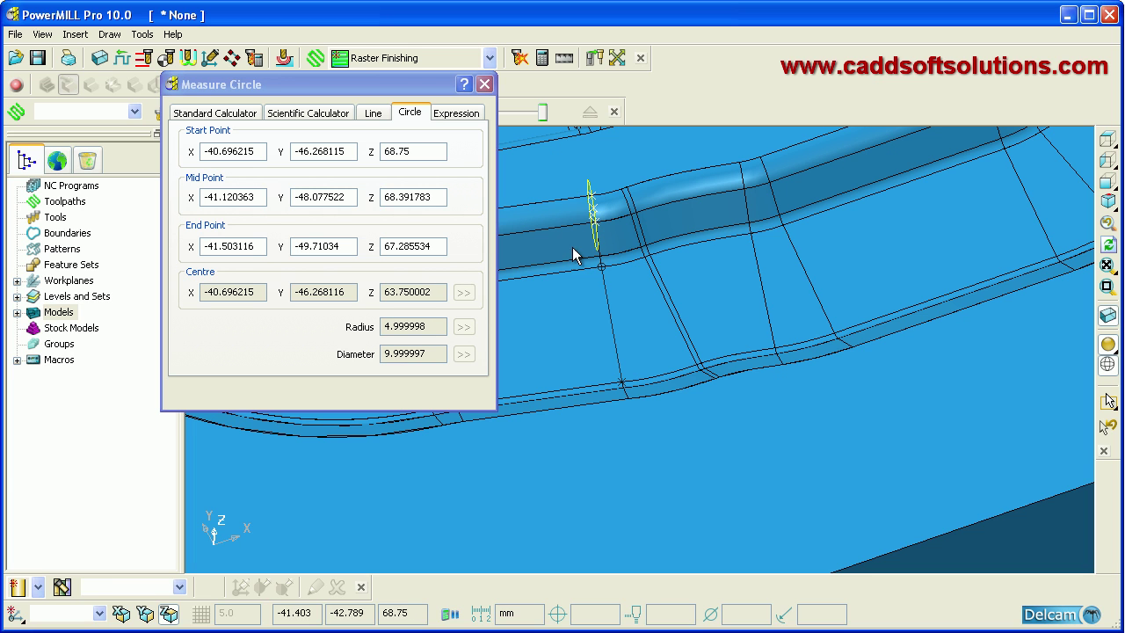
left_click_drag(425, 322, 348, 322)
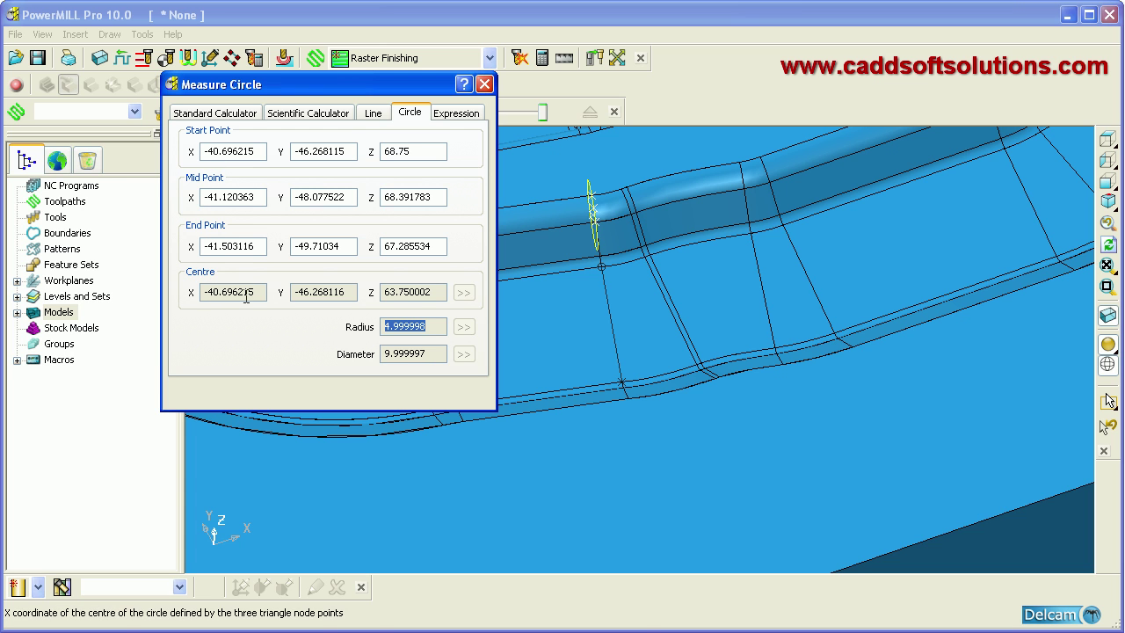
- In wireframe, pick start (Z 68.75) and mid (Z 68.426836) points on a second fillet
left_click(1107, 344)
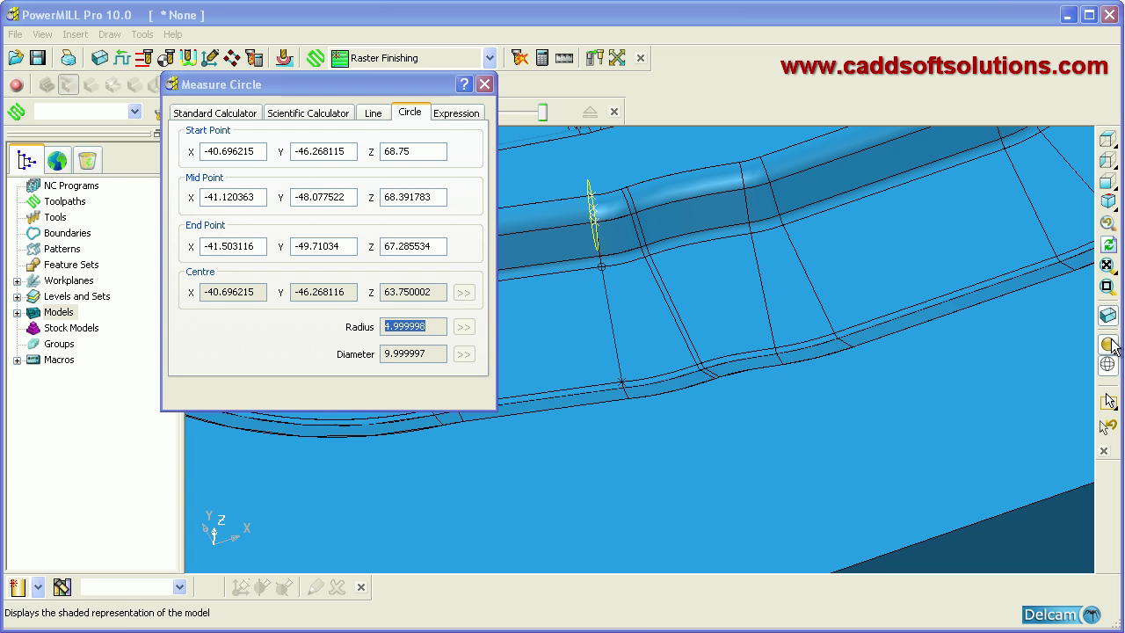
middle_click_drag(557, 216, 755, 297)
scroll(756, 297, "up", 6)
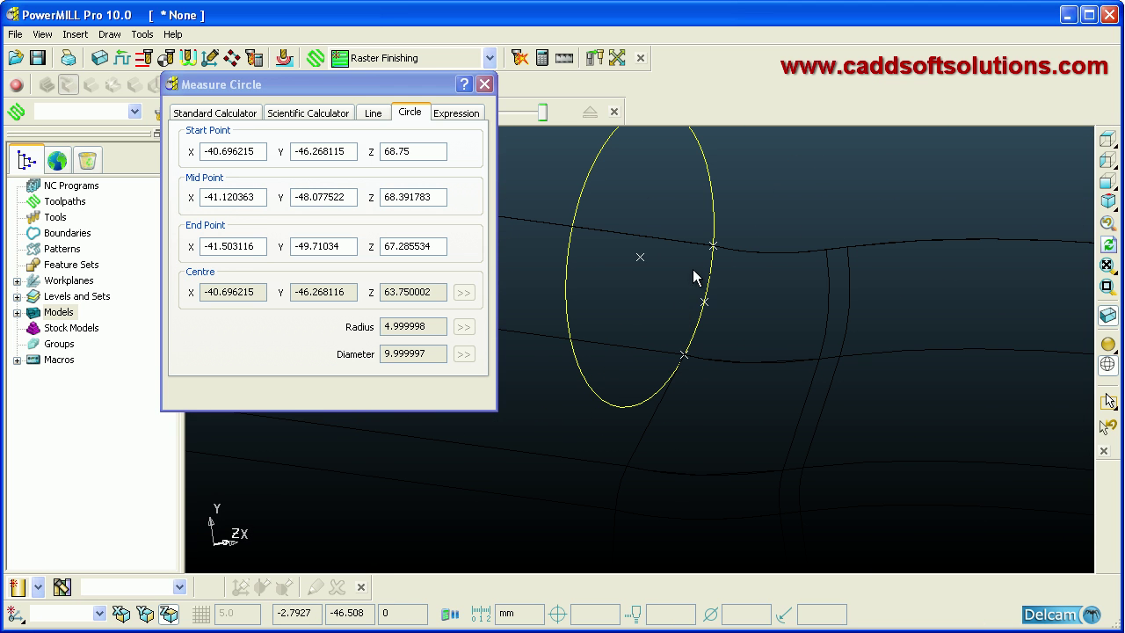
scroll(646, 354, "down", 5)
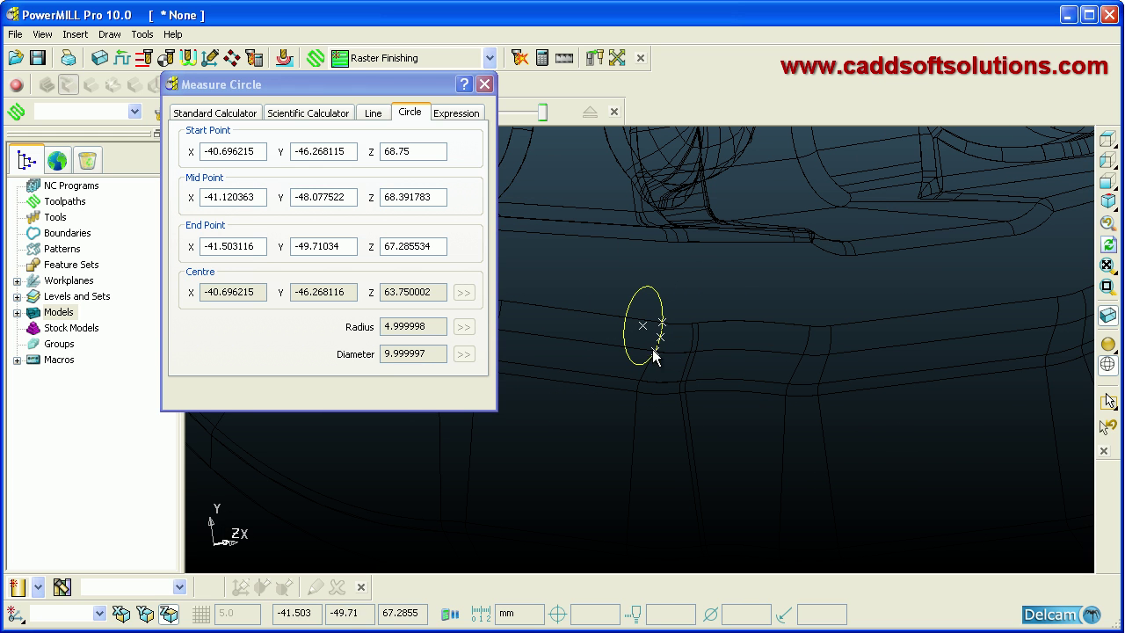
left_click(815, 331)
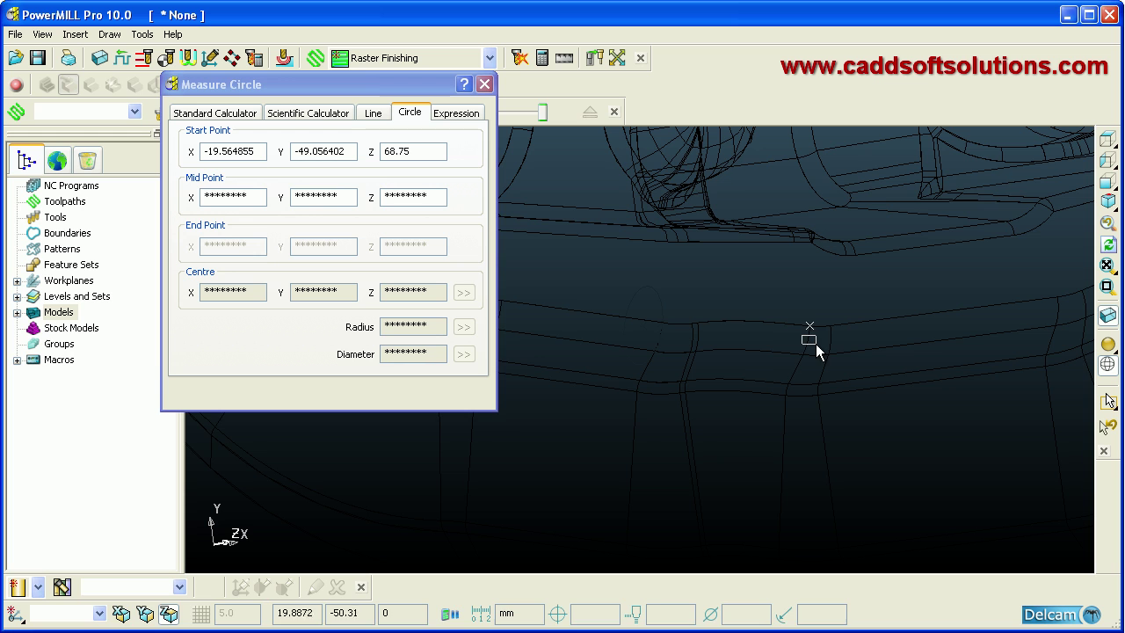
left_click(815, 347)
scroll(815, 387, "up", 5)
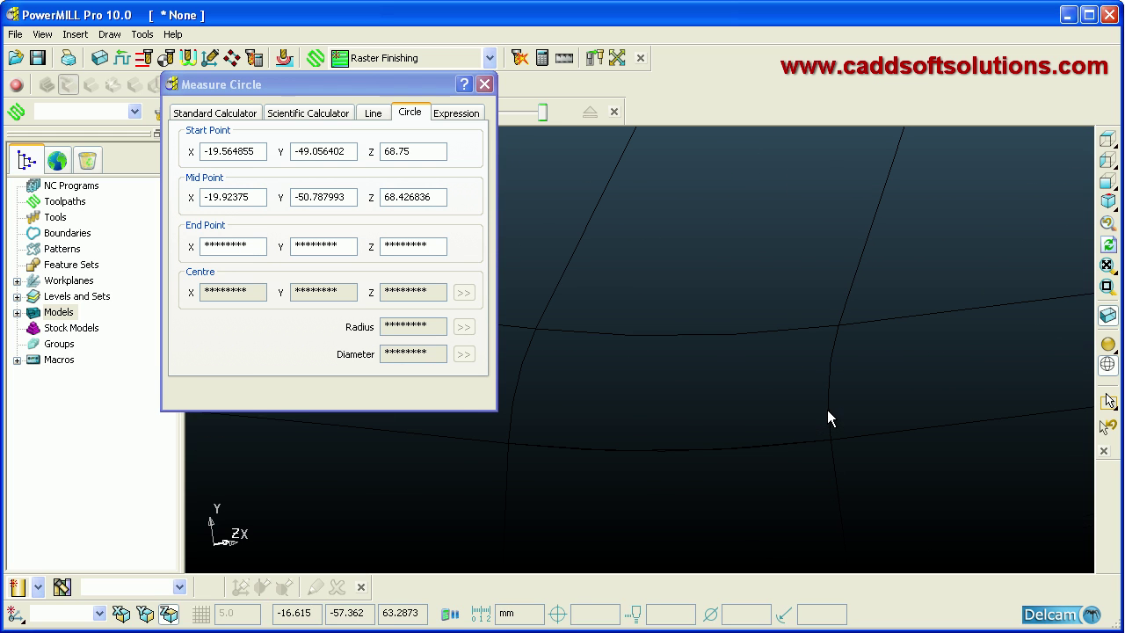
- Reset the circle picks and measure the shaded second fillet at radius 1.999982
left_click(373, 114)
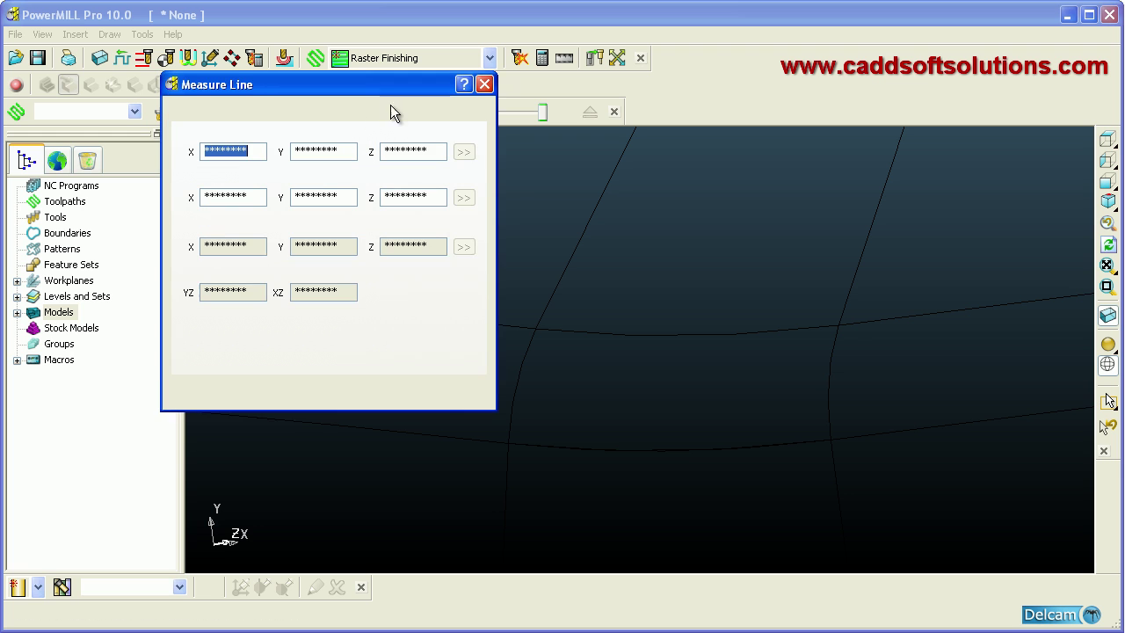
left_click(406, 114)
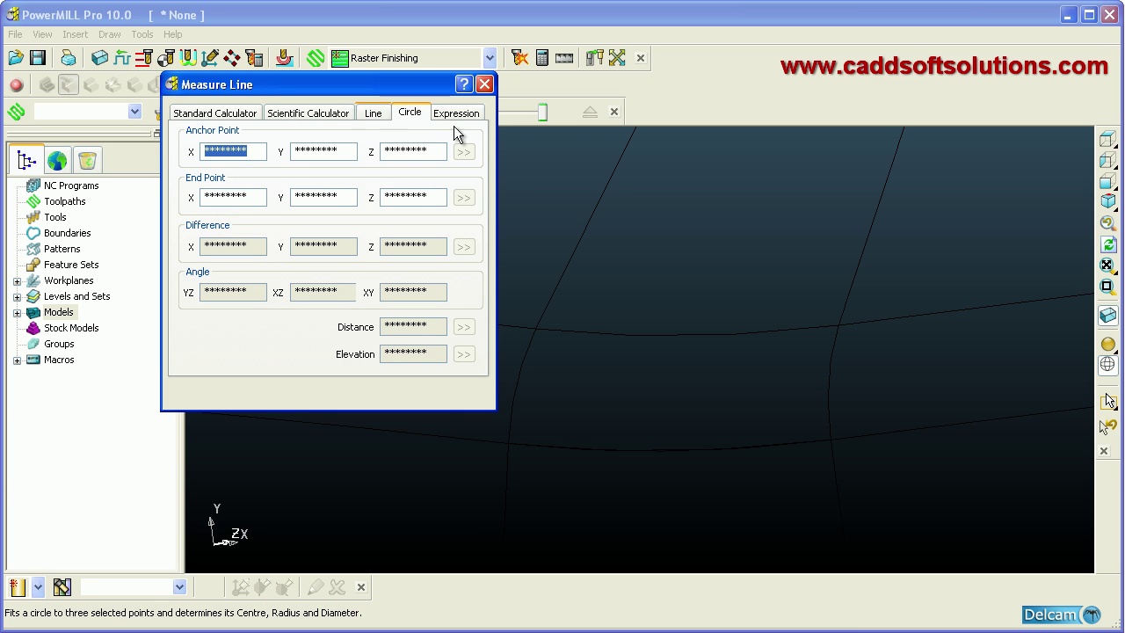
left_click(1107, 344)
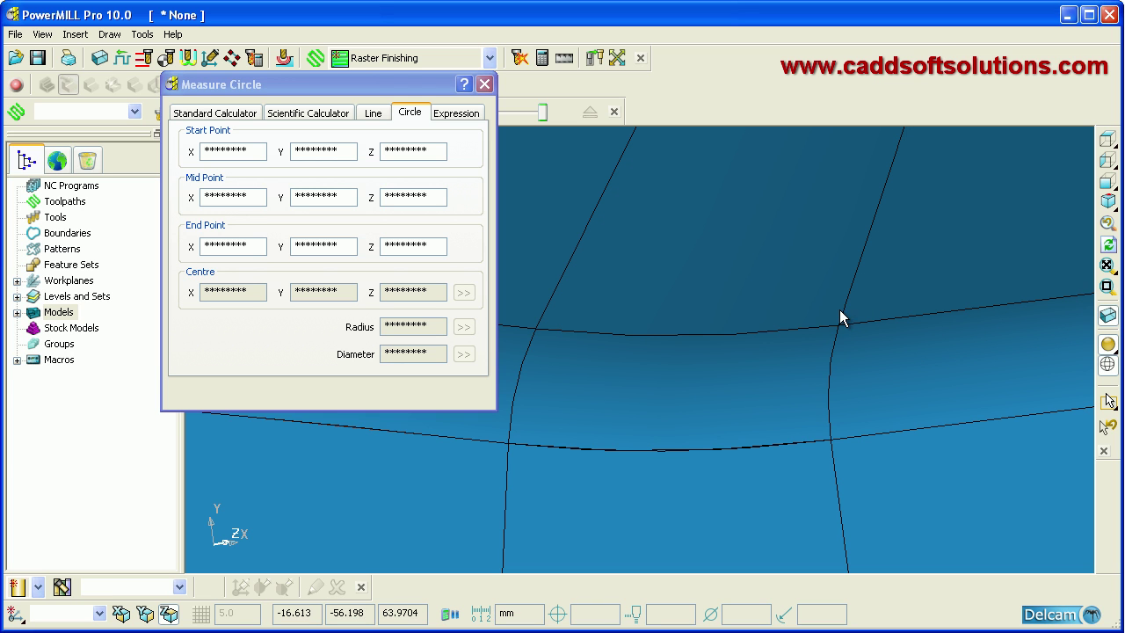
left_click(810, 349)
left_click(828, 388)
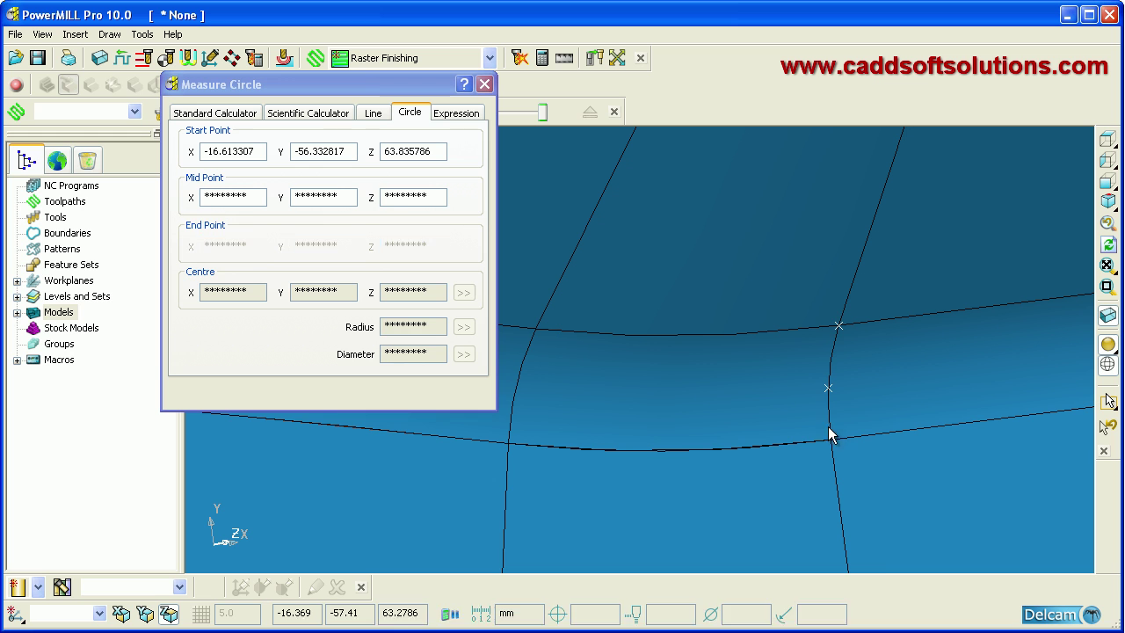
left_click(831, 440)
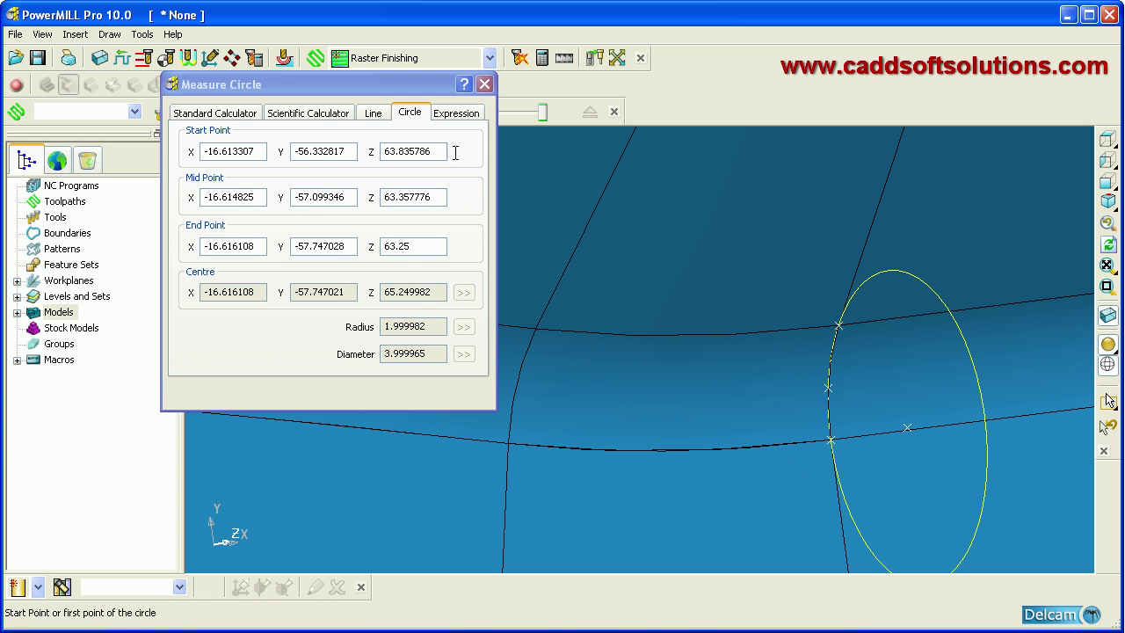
left_click(226, 110)
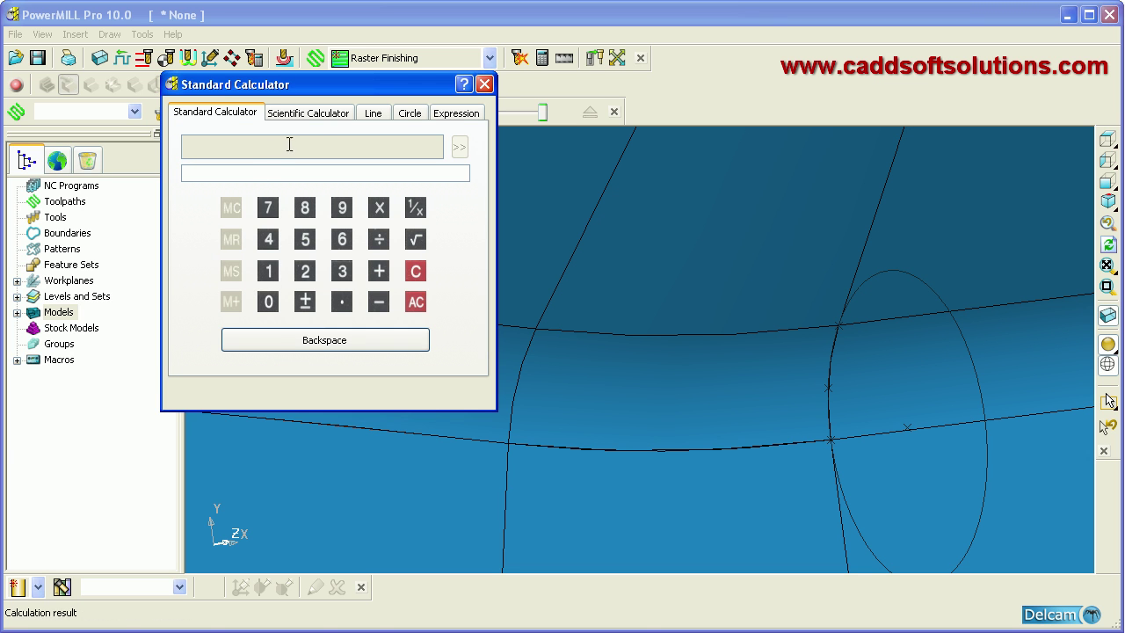
- Evaluate the expression 10+69-9 to 70.0, then close the calculator
left_click(305, 115)
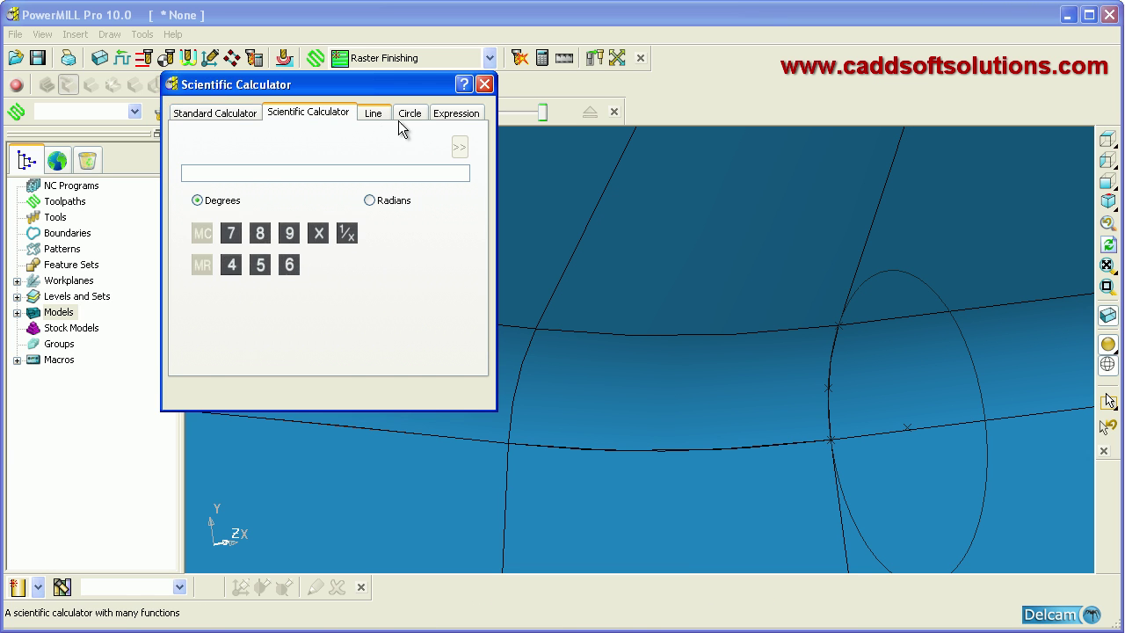
left_click(458, 116)
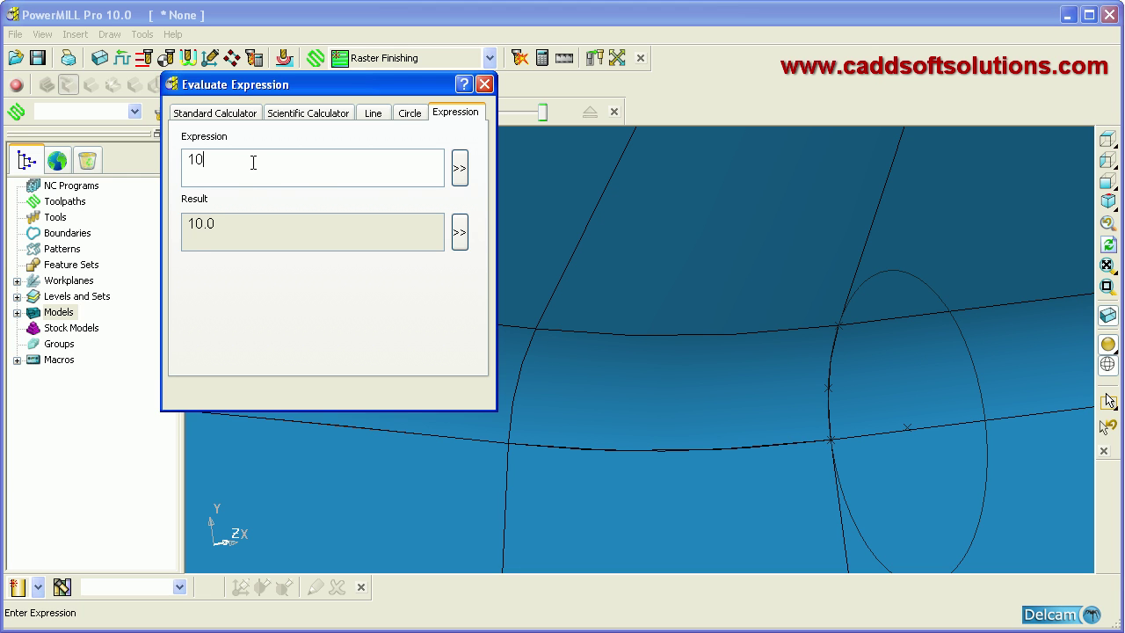
type("10+69-9")
key("Return")
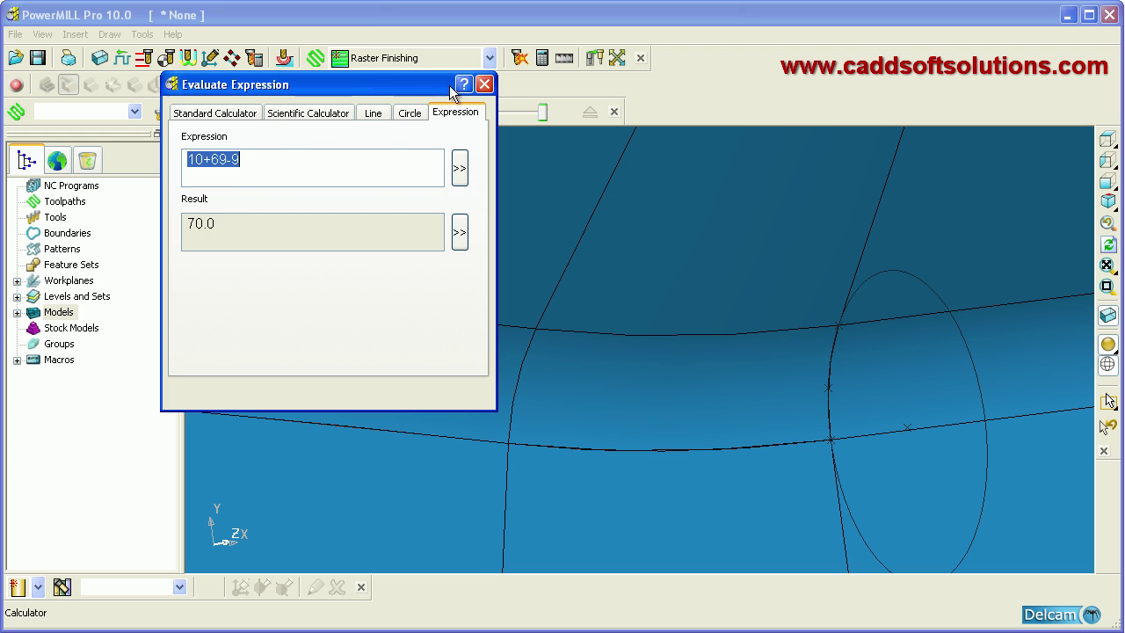
left_click(484, 85)
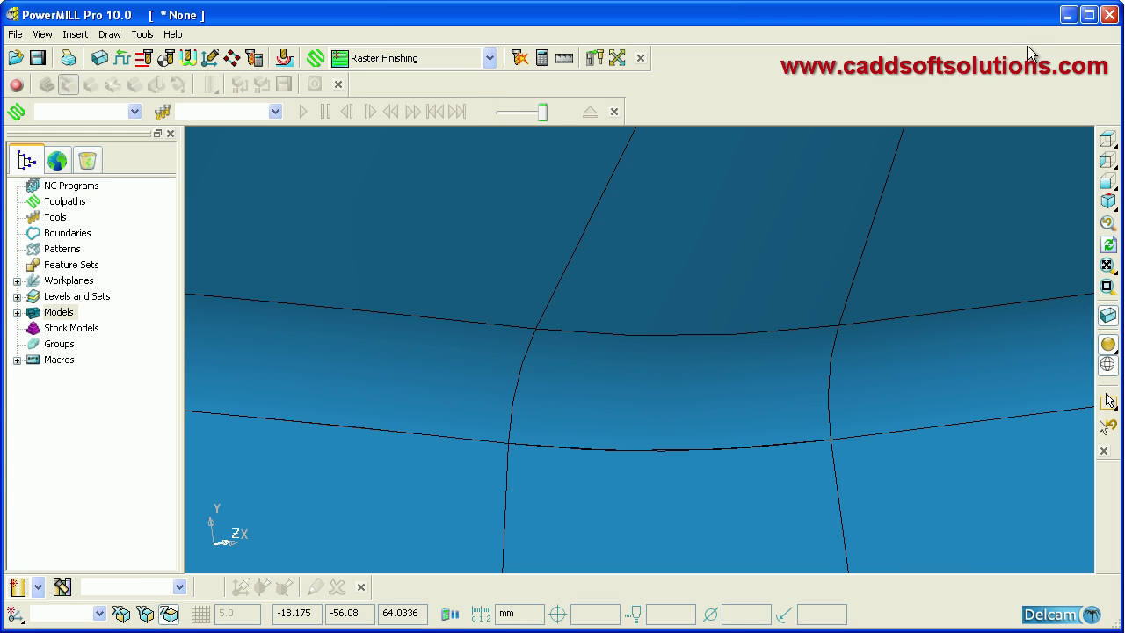